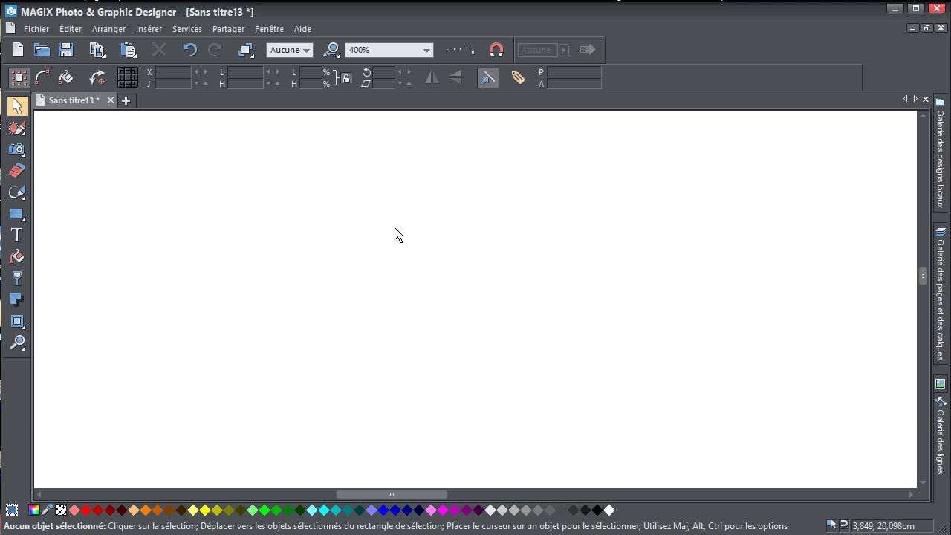
- Draw two rounded rectangles side by side, about 1.22 × 1.06 cm and 1.69 × 1.25 cm
{"action": "mouse_move", "coordinate": [17, 214]}
{"action": "left_mouse_down"}
{"action": "mouse_move", "coordinate": [70, 213]}
{"action": "mouse_move", "coordinate": [18, 214]}
{"action": "mouse_move", "coordinate": [44, 214]}
{"action": "left_mouse_up"}
{"action": "left_click_drag", "start_coordinate": [225, 213], "coordinate": [363, 333]}
{"action": "left_click_drag", "start_coordinate": [20, 214], "coordinate": [43, 214]}
{"action": "left_click_drag", "start_coordinate": [436, 209], "coordinate": [625, 351]}
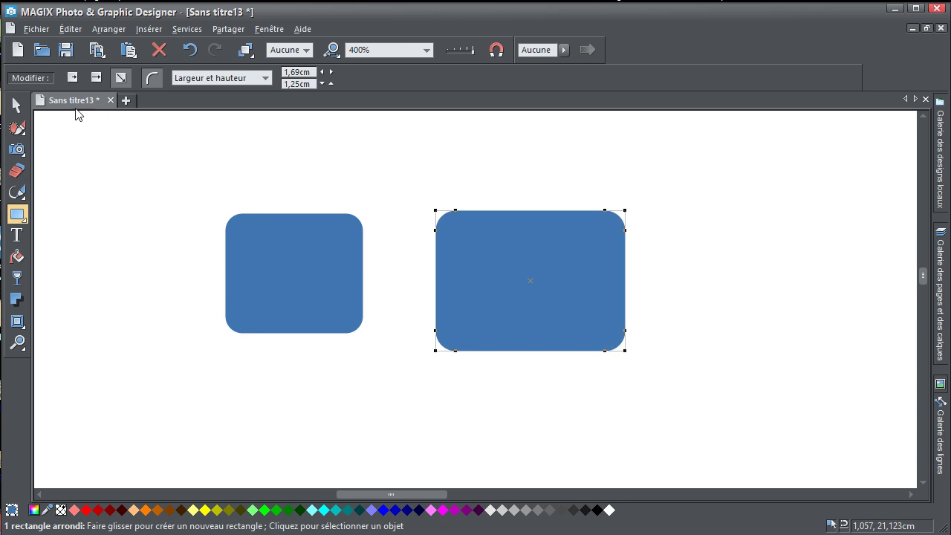
{"action": "left_click", "coordinate": [17, 106]}
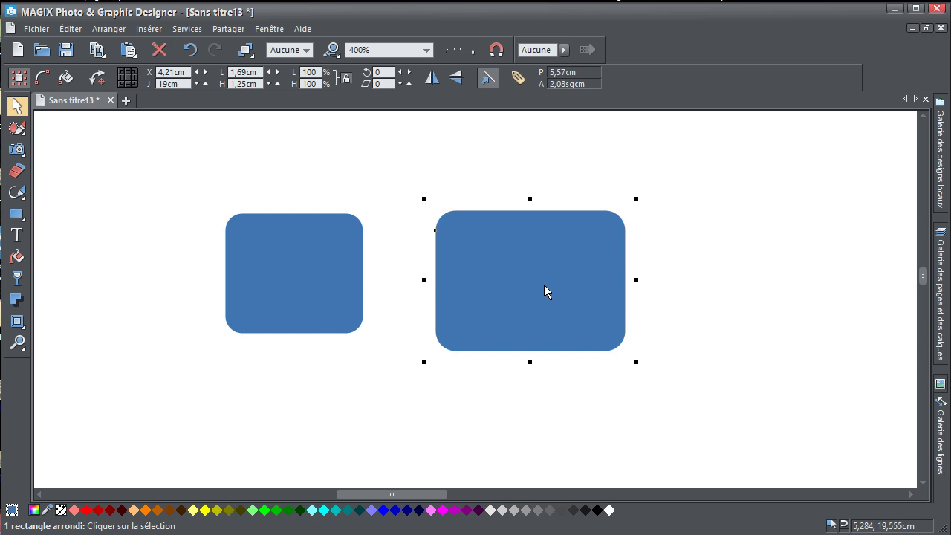
- Shrink the larger rectangle to about 0.79 × 0.59 cm and place it overlapping the other rectangle's right edge
{"action": "left_click", "coordinate": [327, 352]}
{"action": "left_click", "coordinate": [582, 341]}
{"action": "left_click_drag", "start_coordinate": [636, 199], "coordinate": [538, 286]}
{"action": "left_click_drag", "start_coordinate": [485, 330], "coordinate": [366, 274]}
- Fill the small rectangle light magenta and subtract it from the blue rectangle
{"action": "left_click", "coordinate": [431, 509]}
{"action": "left_click", "coordinate": [286, 268]}
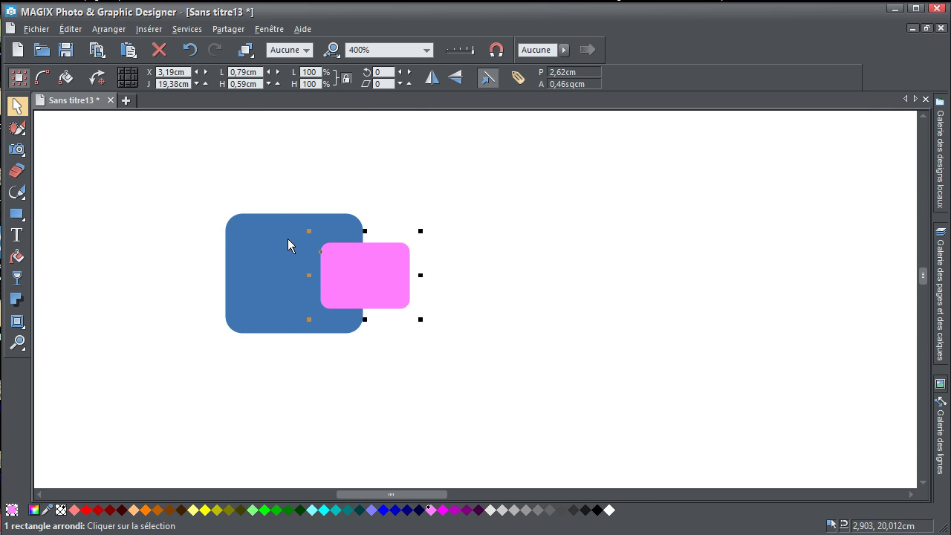
{"action": "left_click_drag", "start_coordinate": [134, 167], "coordinate": [506, 396]}
{"action": "right_click", "coordinate": [278, 261]}
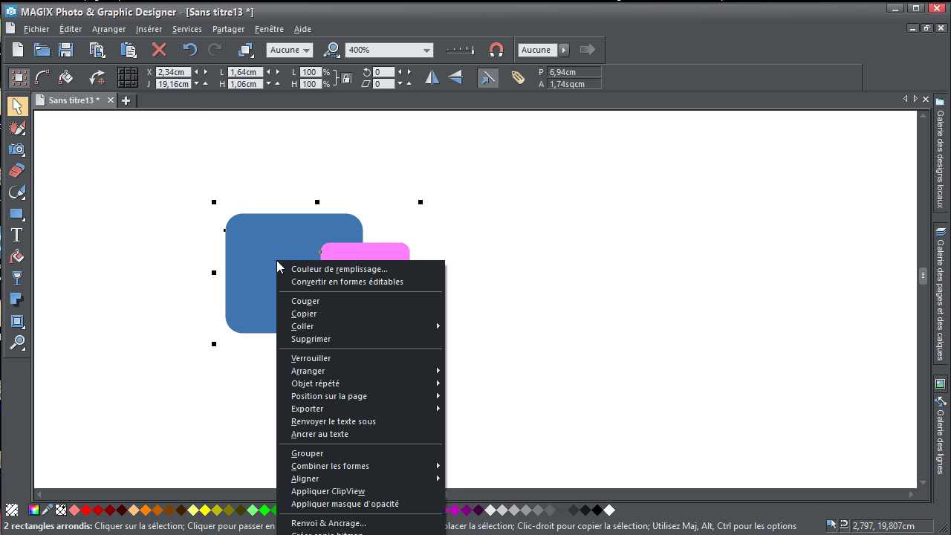
{"action": "mouse_move", "coordinate": [362, 473]}
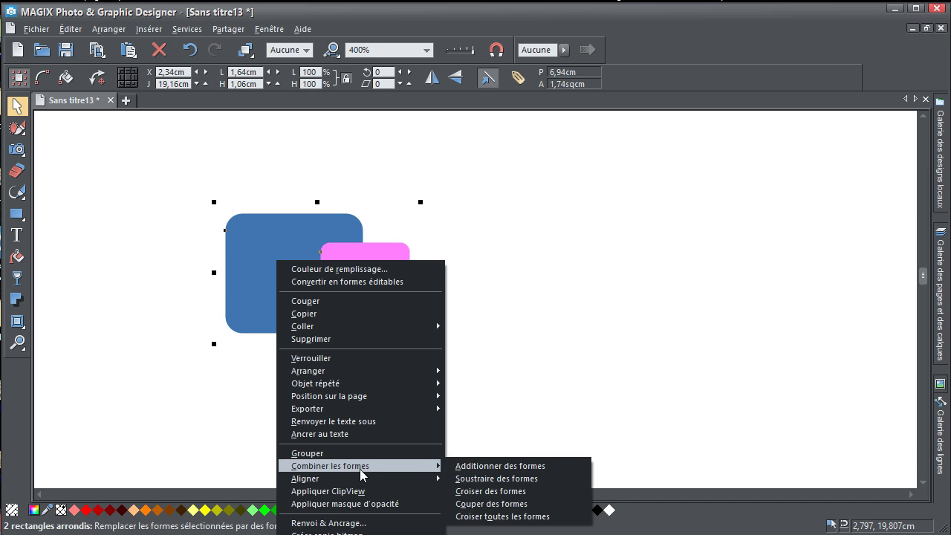
{"action": "left_click", "coordinate": [465, 476]}
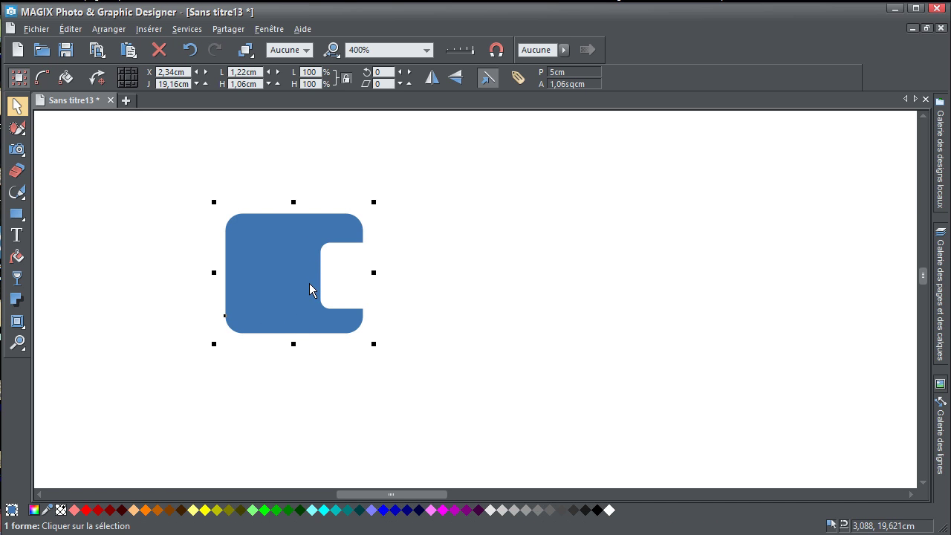
- Give the notched shape a soft drop shadow offset about 0.33 mm and -0.4 mm, plus a 4pt outline
{"action": "left_click", "coordinate": [16, 300]}
{"action": "left_click_drag", "start_coordinate": [274, 278], "coordinate": [263, 265]}
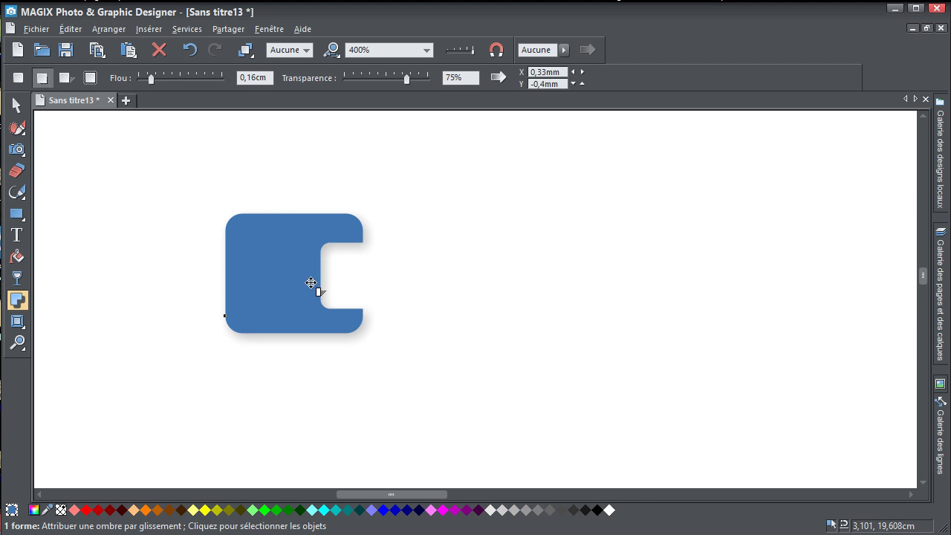
{"action": "left_click", "coordinate": [307, 52]}
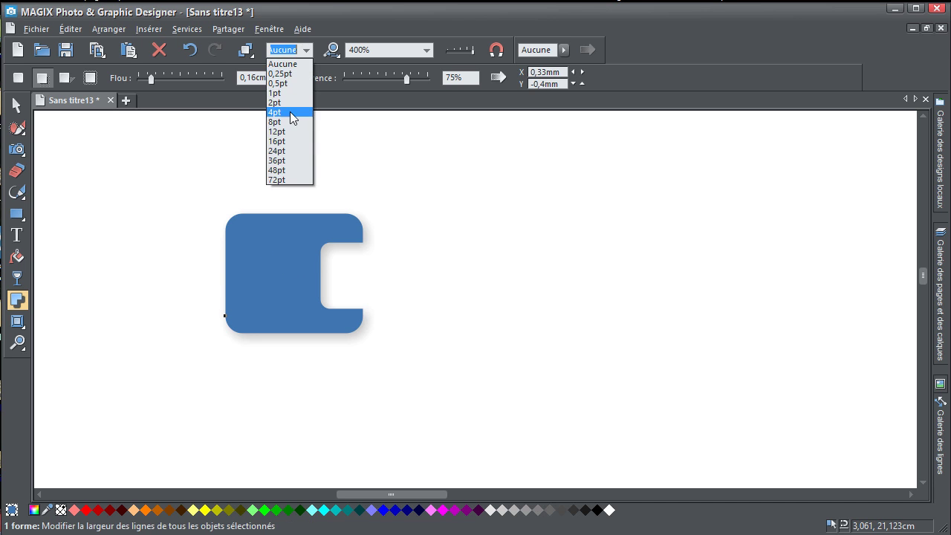
{"action": "left_click", "coordinate": [292, 114]}
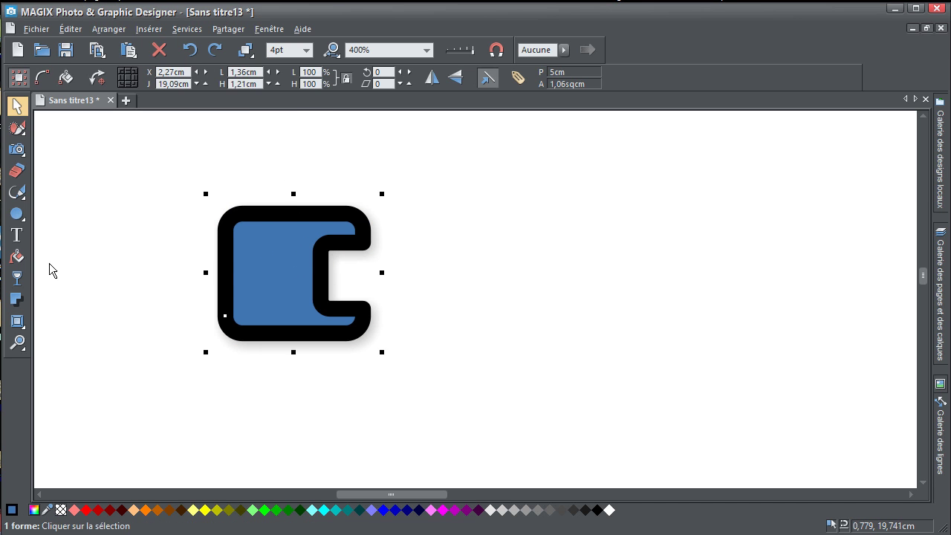
- Draw a circle about 0.55 cm wide without an outline and place it over the notched shape's upper-left corner
{"action": "left_click", "coordinate": [17, 214]}
{"action": "left_click_drag", "start_coordinate": [139, 145], "coordinate": [192, 198]}
{"action": "left_click", "coordinate": [306, 50]}
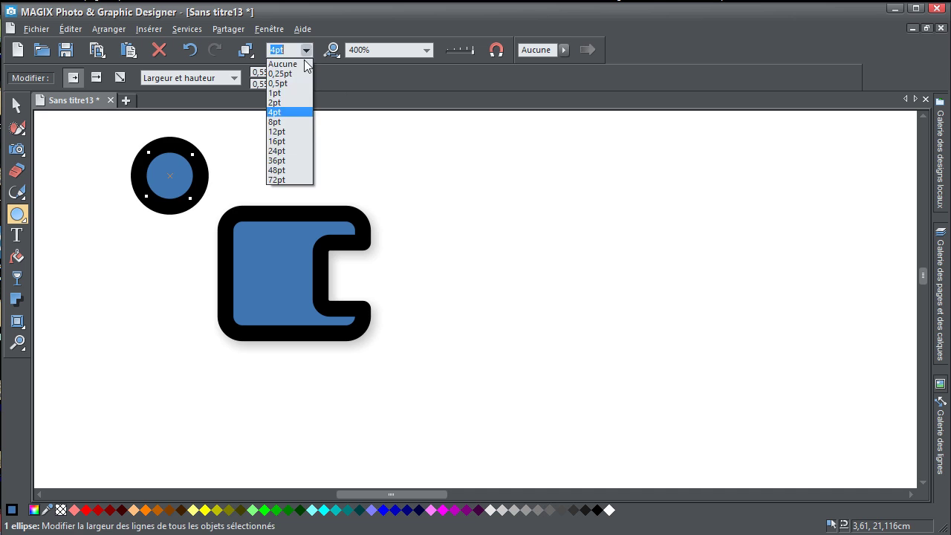
{"action": "left_click", "coordinate": [277, 65]}
{"action": "left_click", "coordinate": [17, 106]}
{"action": "left_click_drag", "start_coordinate": [166, 174], "coordinate": [221, 211]}
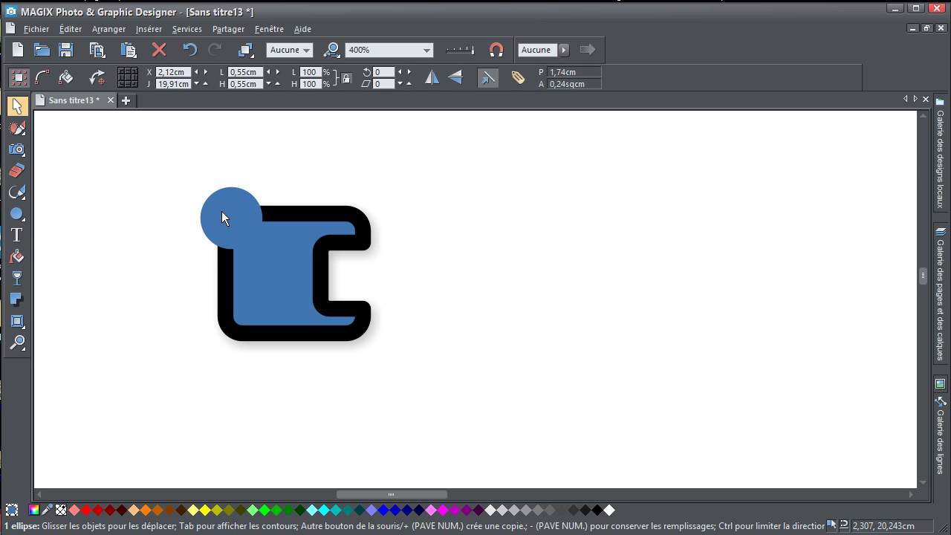
- Subtract the circle from the upper-left corner of the notched shape
{"action": "left_click", "coordinate": [287, 280], "text": "shift"}
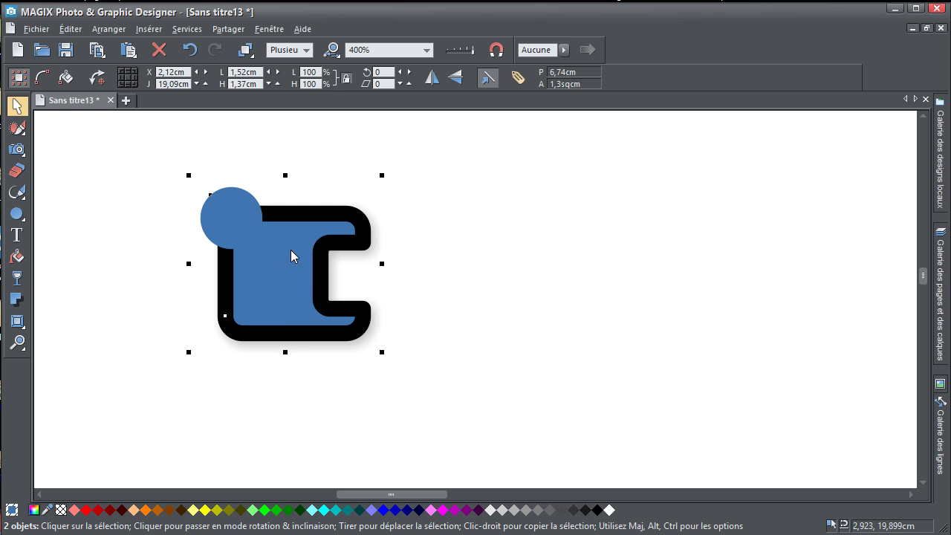
{"action": "right_click", "coordinate": [291, 251]}
{"action": "mouse_move", "coordinate": [361, 425]}
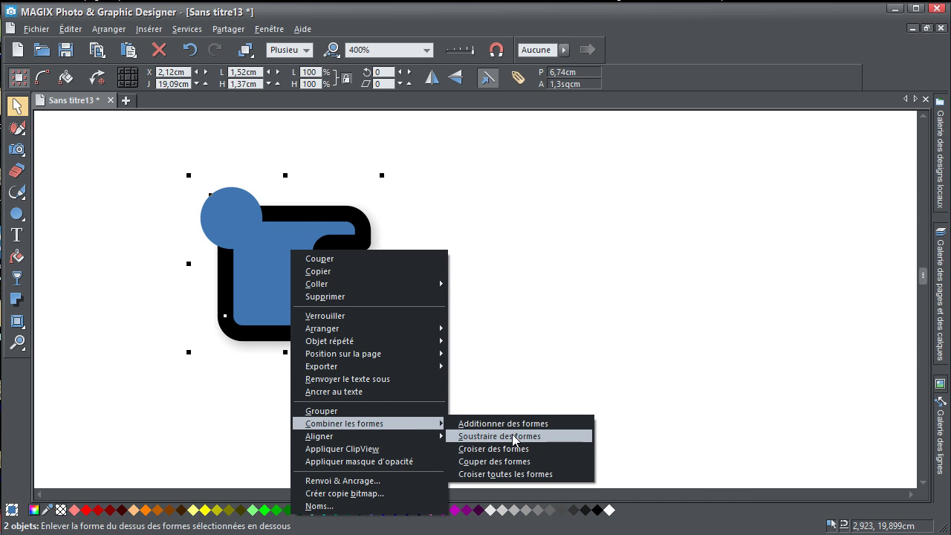
{"action": "left_click", "coordinate": [512, 436]}
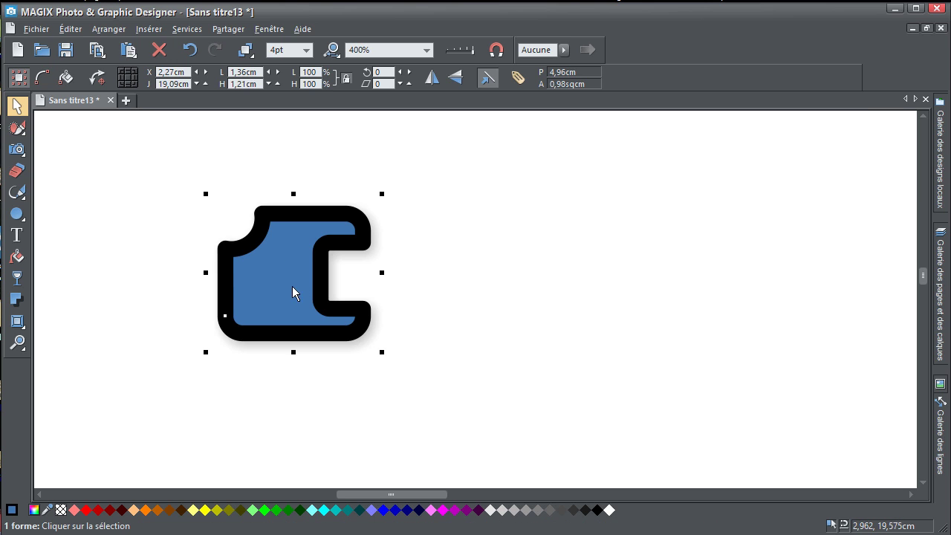
{"action": "mouse_move", "coordinate": [20, 196]}
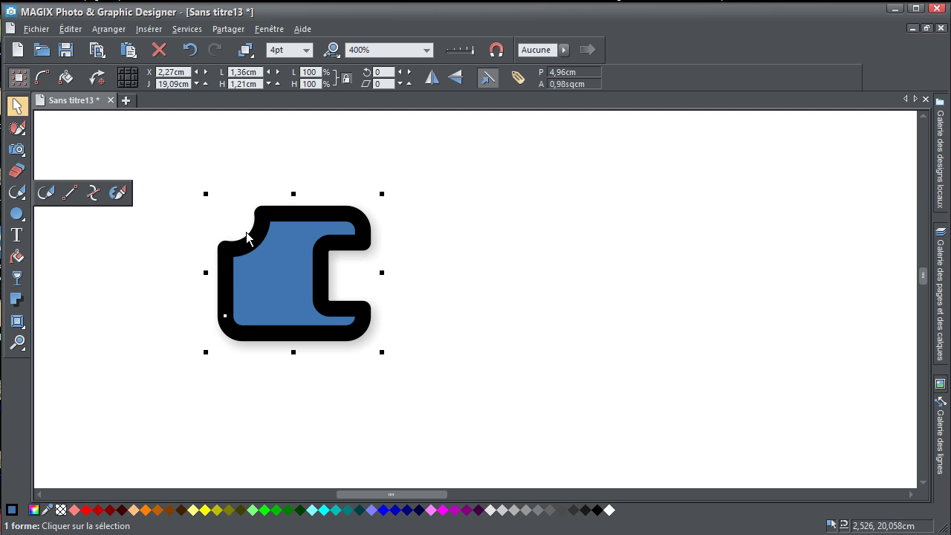
{"action": "left_click", "coordinate": [180, 228]}
- Draw two overlapping rounded rectangles beside the notched shape, the lower one about 1.81 × 1.4 cm
{"action": "mouse_move", "coordinate": [15, 214]}
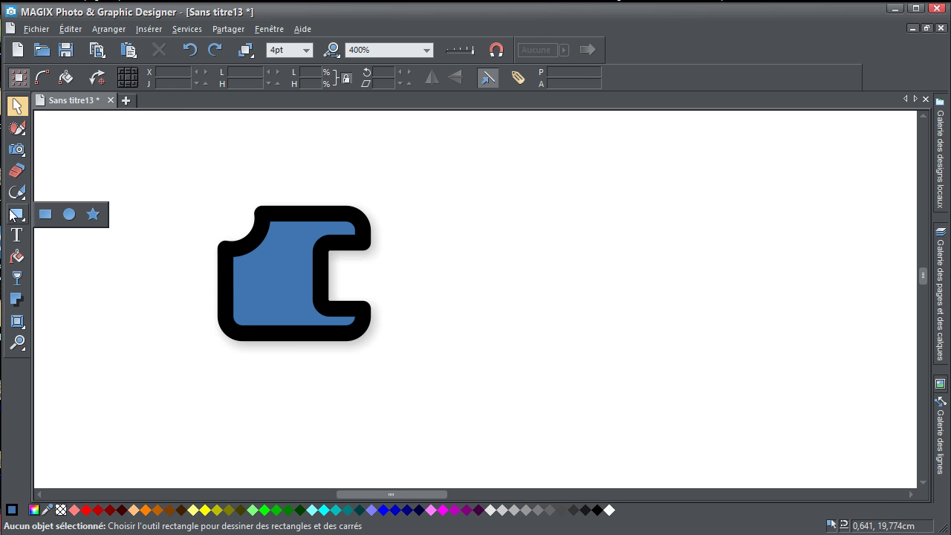
{"action": "left_click", "coordinate": [45, 214]}
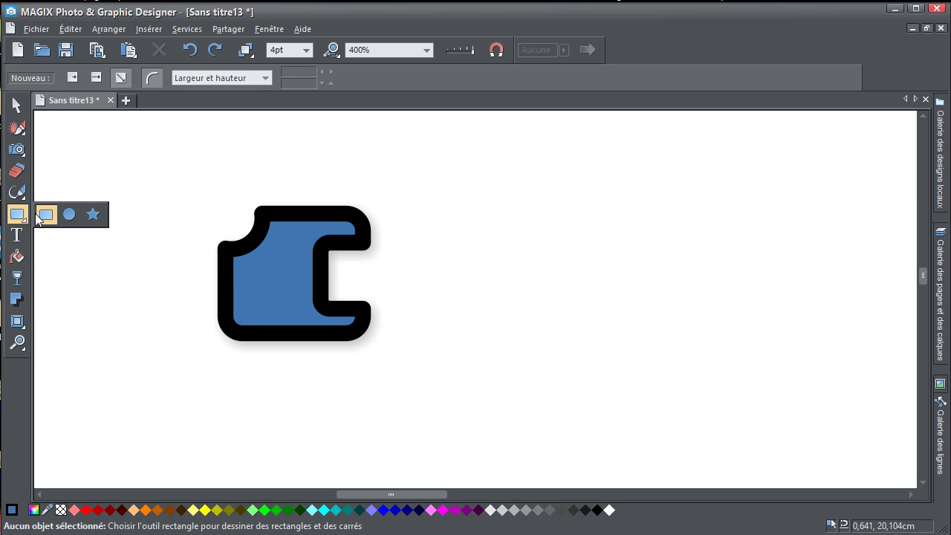
{"action": "left_click_drag", "start_coordinate": [489, 173], "coordinate": [641, 308]}
{"action": "left_click_drag", "start_coordinate": [782, 402], "coordinate": [578, 245]}
{"action": "left_click_drag", "start_coordinate": [573, 335], "coordinate": [453, 303]}
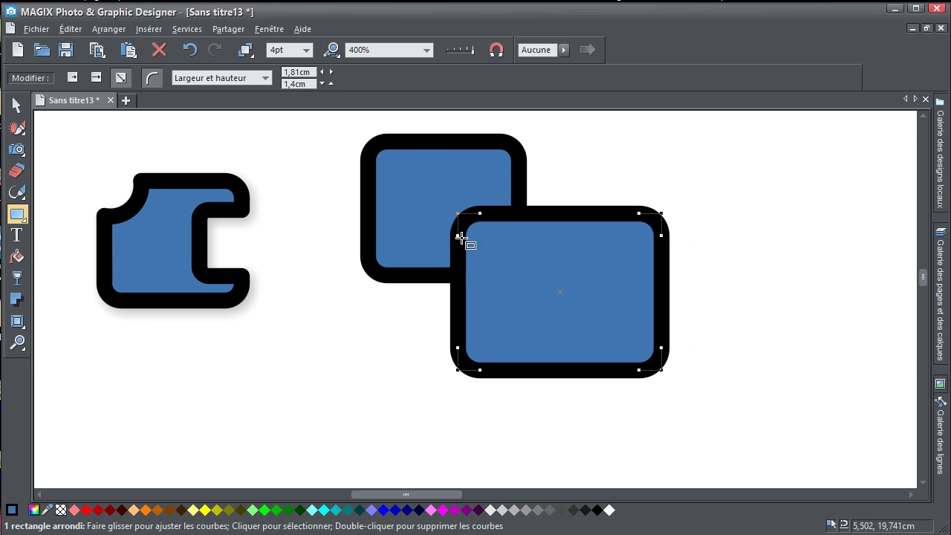
- Merge the two overlapping outlined rectangles into one silhouette by adding the shapes together
{"action": "key", "text": "Escape"}
{"action": "left_click", "coordinate": [506, 276]}
{"action": "left_click", "coordinate": [430, 211], "text": "shift"}
{"action": "right_click", "coordinate": [473, 213]}
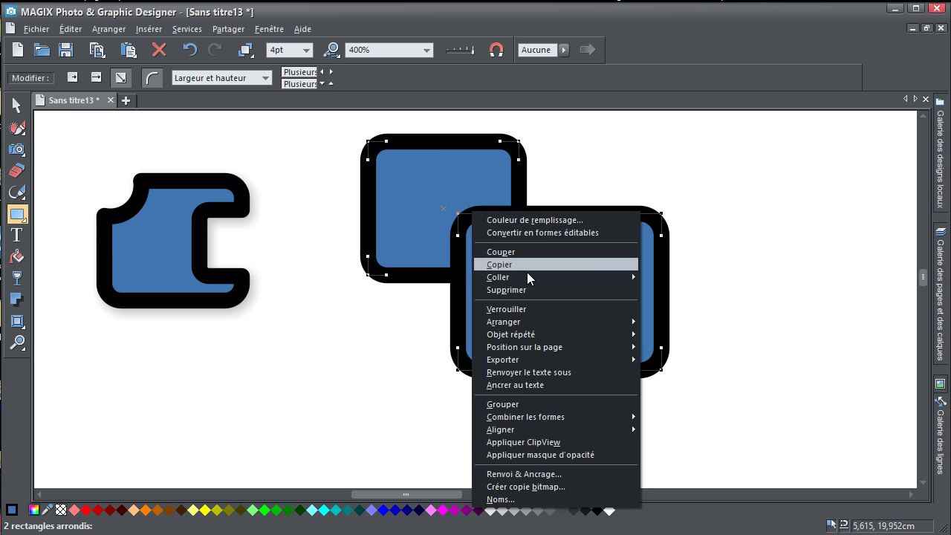
{"action": "mouse_move", "coordinate": [532, 421]}
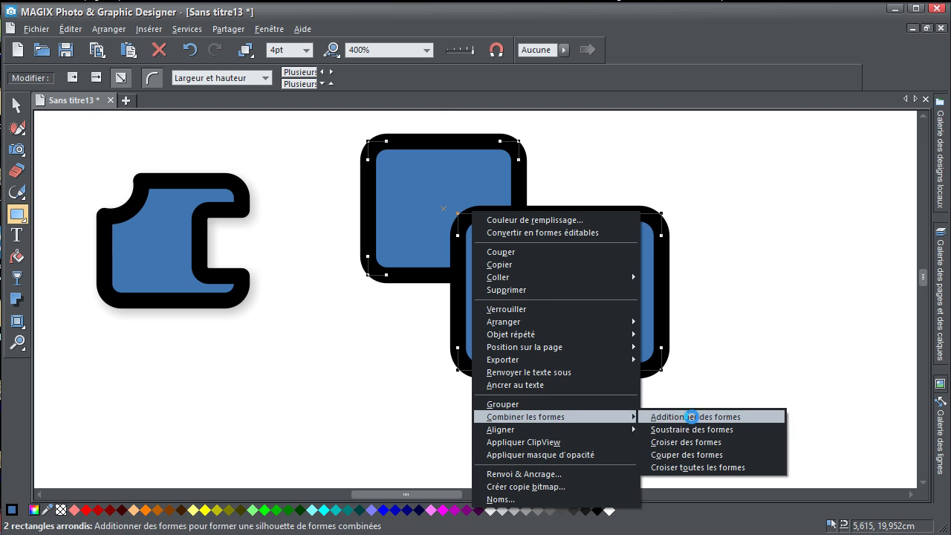
{"action": "left_click", "coordinate": [691, 418]}
- Move the merged rectangle shape to the area below the notched shape
{"action": "left_click", "coordinate": [275, 319]}
{"action": "left_click_drag", "start_coordinate": [468, 269], "coordinate": [519, 287]}
{"action": "key", "text": "ctrl+z"}
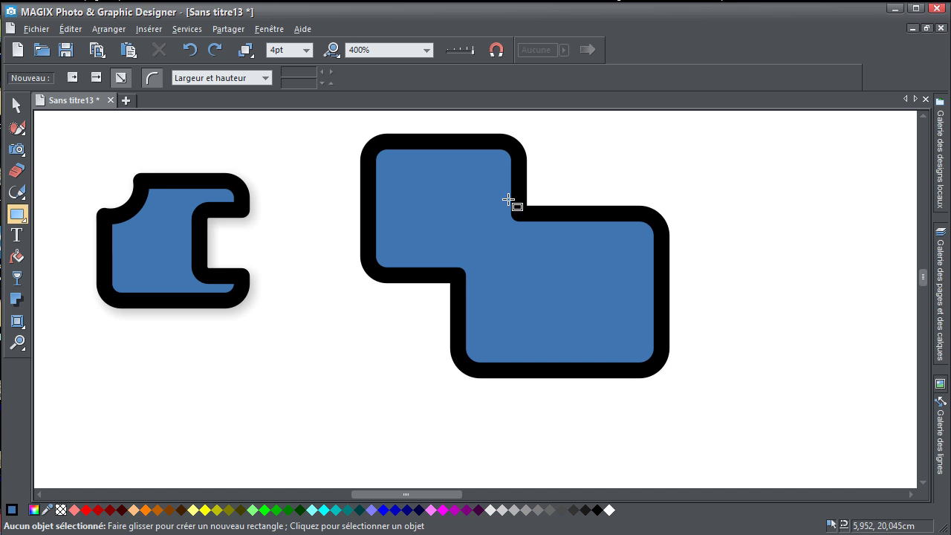
{"action": "left_click", "coordinate": [17, 106]}
{"action": "left_click_drag", "start_coordinate": [445, 251], "coordinate": [443, 277]}
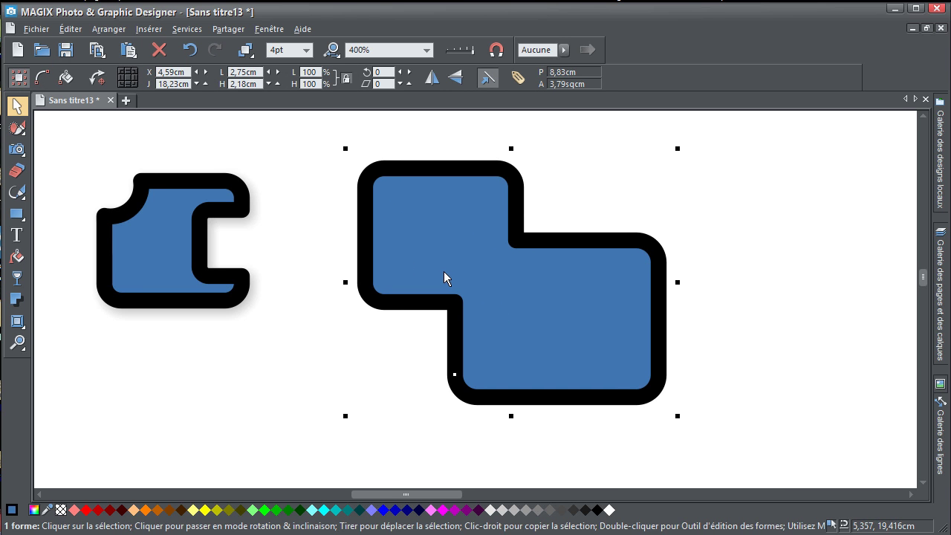
{"action": "left_click_drag", "start_coordinate": [476, 235], "coordinate": [147, 390]}
- Draw a rounded triangle about 1.3 cm wide and overlap it with a duplicate enlarged to about 1.8 cm wide
{"action": "left_click", "coordinate": [16, 214]}
{"action": "left_click_drag", "start_coordinate": [463, 220], "coordinate": [532, 288]}
{"action": "left_click", "coordinate": [18, 109]}
{"action": "left_click_drag", "start_coordinate": [437, 210], "coordinate": [495, 269]}
{"action": "left_click_drag", "start_coordinate": [595, 179], "coordinate": [656, 121]}
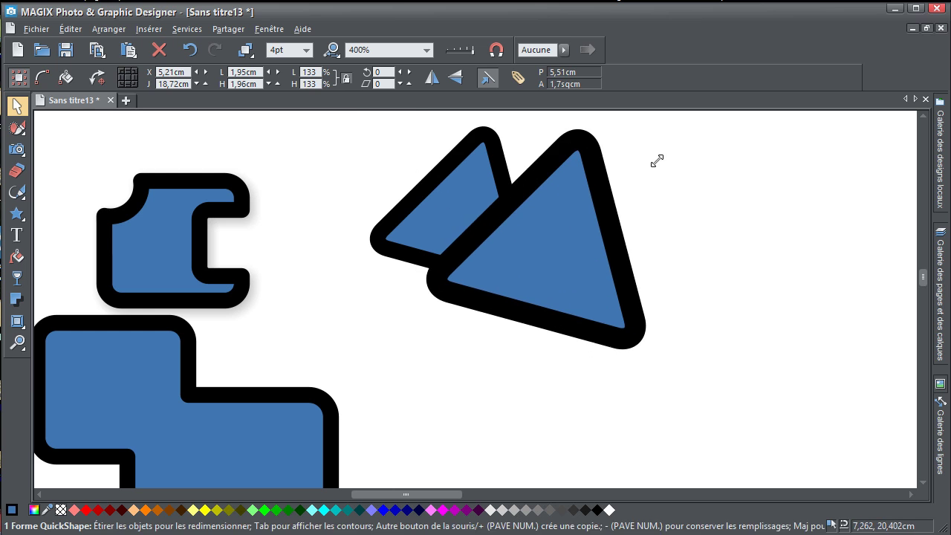
- Remove the outlines from both triangles and fill the larger one light violet-blue
{"action": "left_click", "coordinate": [421, 200], "text": "shift"}
{"action": "left_click", "coordinate": [307, 50]}
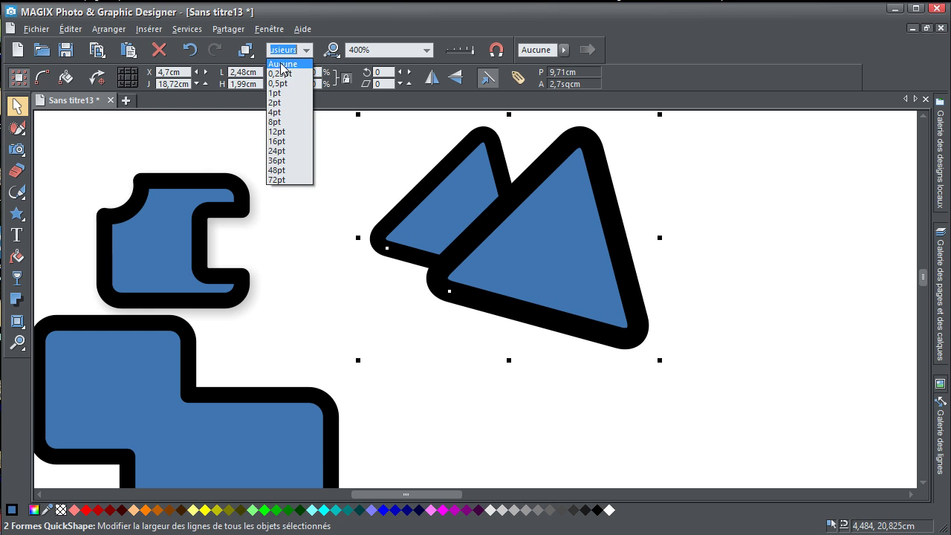
{"action": "left_click", "coordinate": [286, 60]}
{"action": "left_click", "coordinate": [415, 411]}
{"action": "left_click", "coordinate": [540, 299]}
{"action": "left_click", "coordinate": [371, 510]}
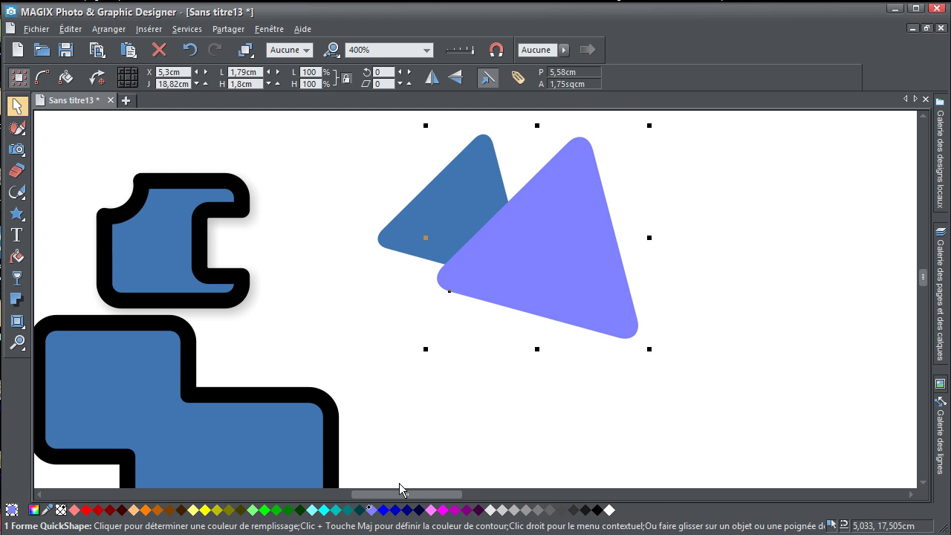
{"action": "left_click", "coordinate": [431, 421]}
- Bring the smaller triangle to the front and intersect the two triangles to keep only their overlap
{"action": "left_click", "coordinate": [433, 239]}
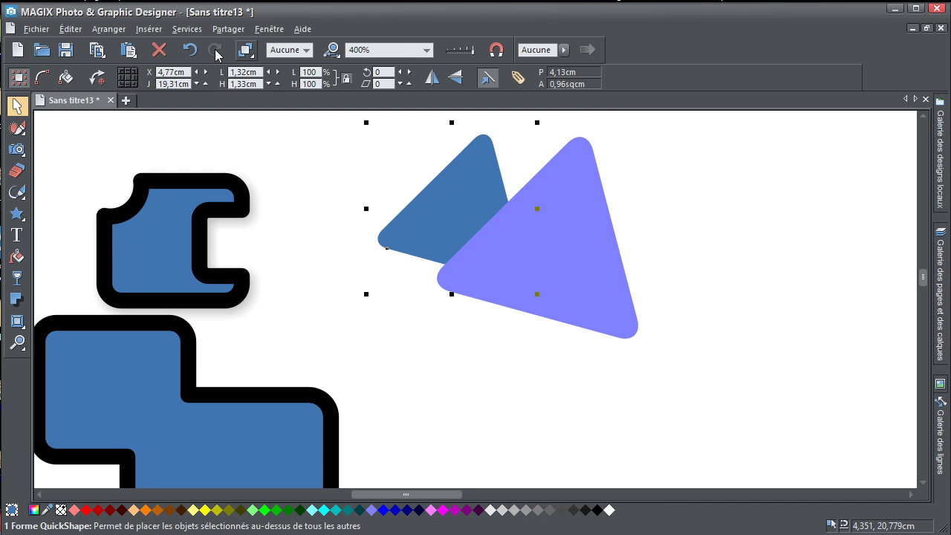
{"action": "left_click", "coordinate": [218, 56]}
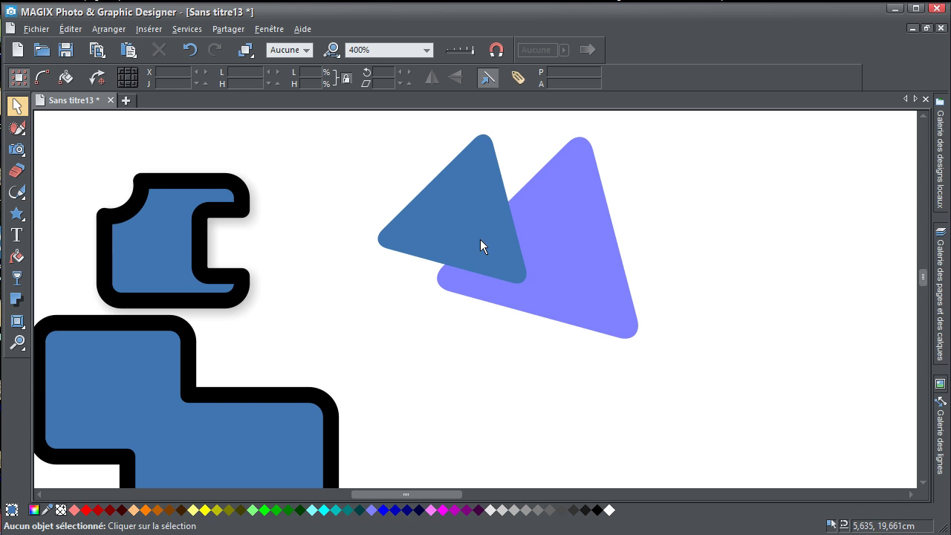
{"action": "left_click", "coordinate": [567, 251]}
{"action": "left_click", "coordinate": [467, 223], "text": "shift"}
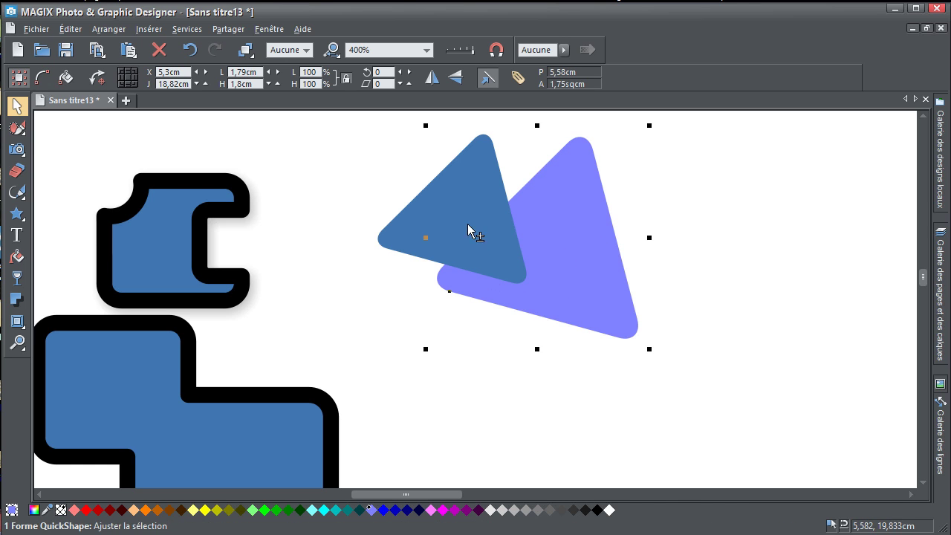
{"action": "right_click", "coordinate": [508, 233]}
{"action": "mouse_move", "coordinate": [559, 447]}
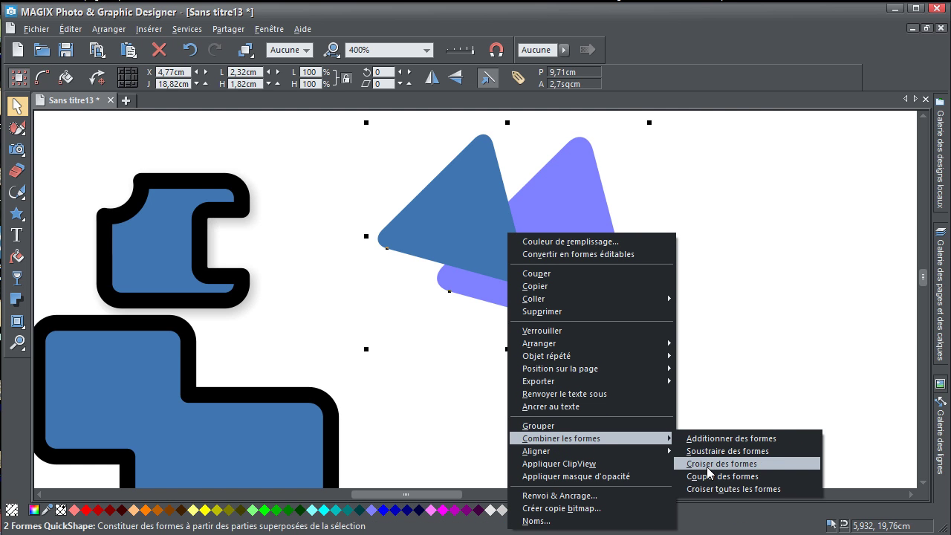
{"action": "left_click", "coordinate": [731, 464]}
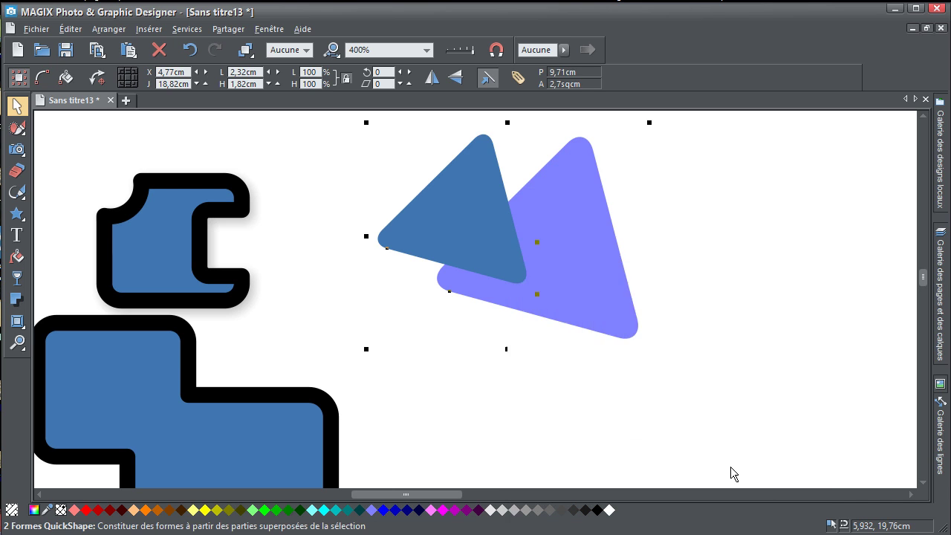
{"action": "left_click", "coordinate": [728, 465]}
- Delete the intersected triangle piece and all the remaining shapes from the page
{"action": "left_click", "coordinate": [499, 241]}
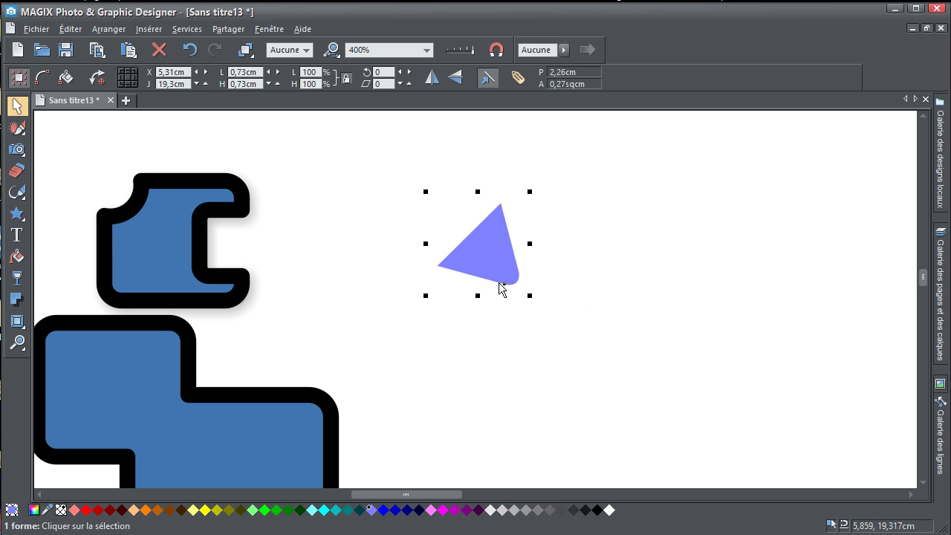
{"action": "left_click_drag", "start_coordinate": [504, 266], "coordinate": [498, 269]}
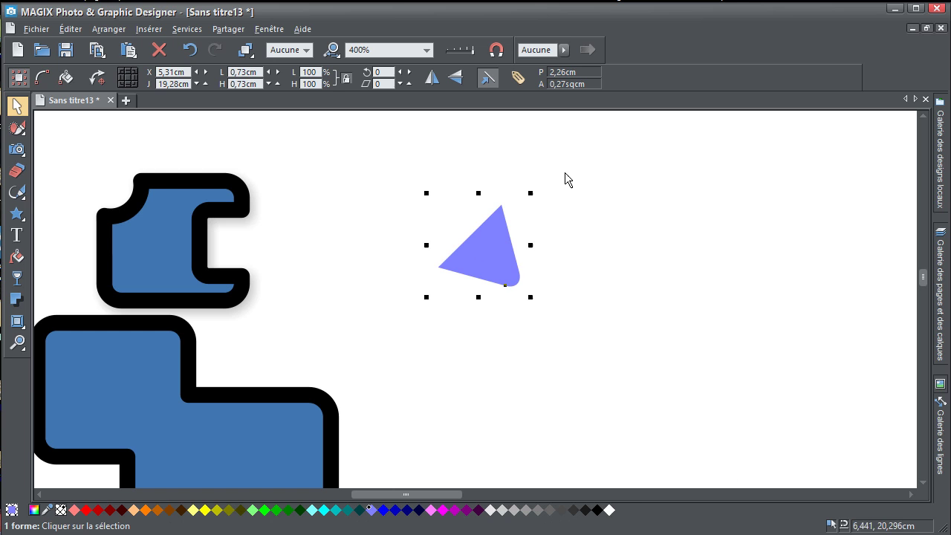
{"action": "key", "text": "Delete"}
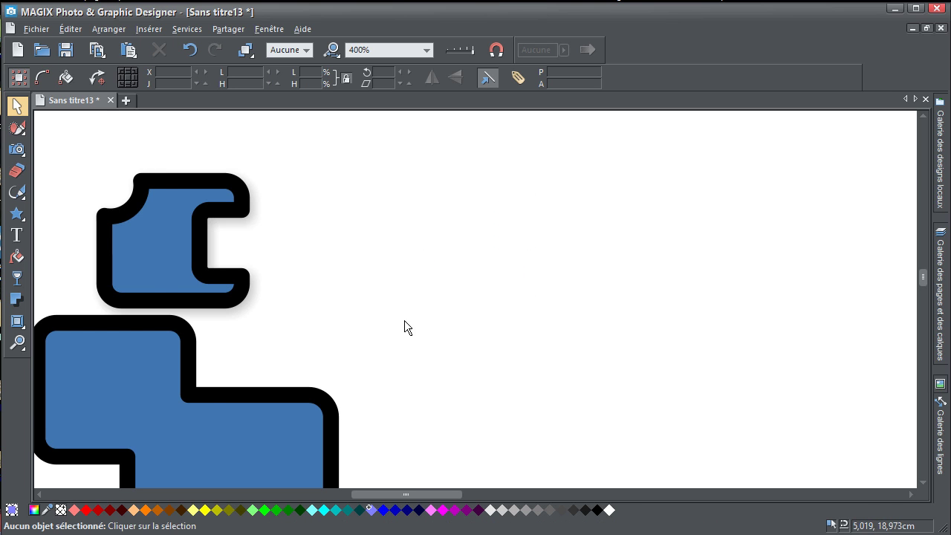
{"action": "scroll", "coordinate": [259, 318], "scroll_direction": "down", "scroll_amount": 2}
{"action": "left_click_drag", "start_coordinate": [395, 415], "coordinate": [102, 205]}
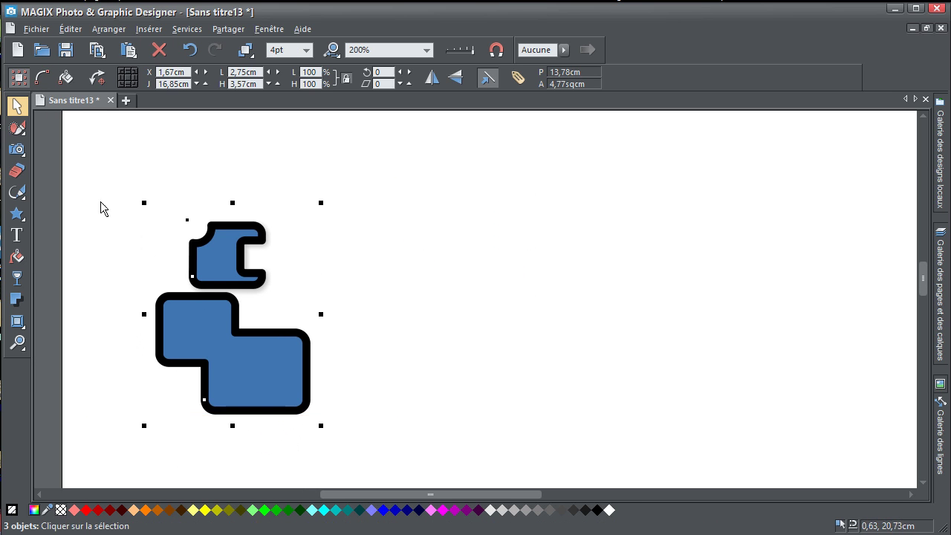
{"action": "key", "text": "Delete"}
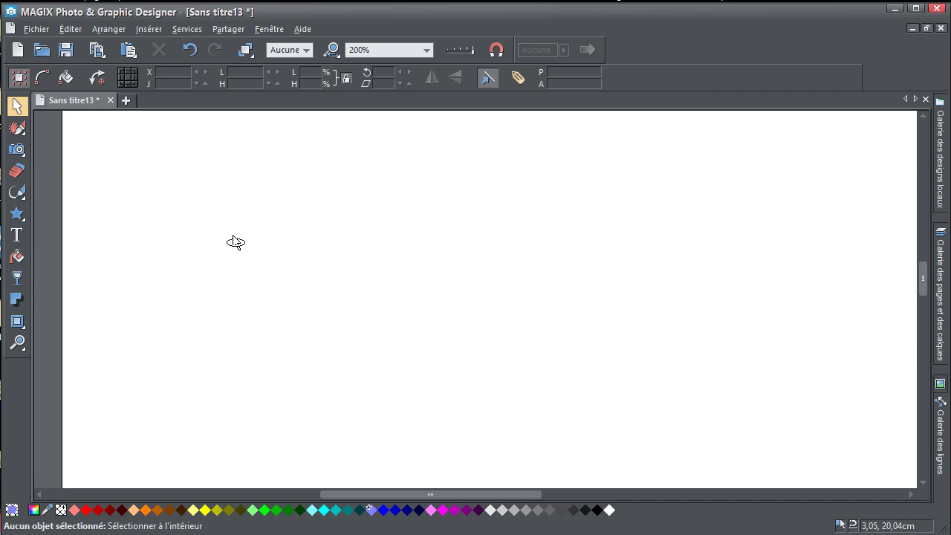
- Draw a rounded rectangle about 2.06 cm wide and 0.94 cm high and fill it light blue
{"action": "scroll", "coordinate": [233, 240], "scroll_direction": "up", "scroll_amount": 3}
{"action": "left_click", "coordinate": [18, 215]}
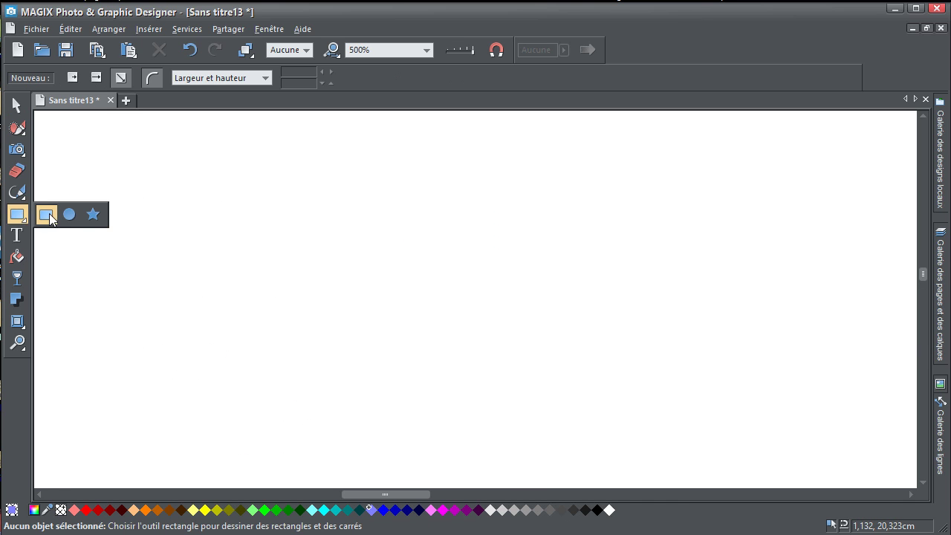
{"action": "left_click", "coordinate": [49, 214]}
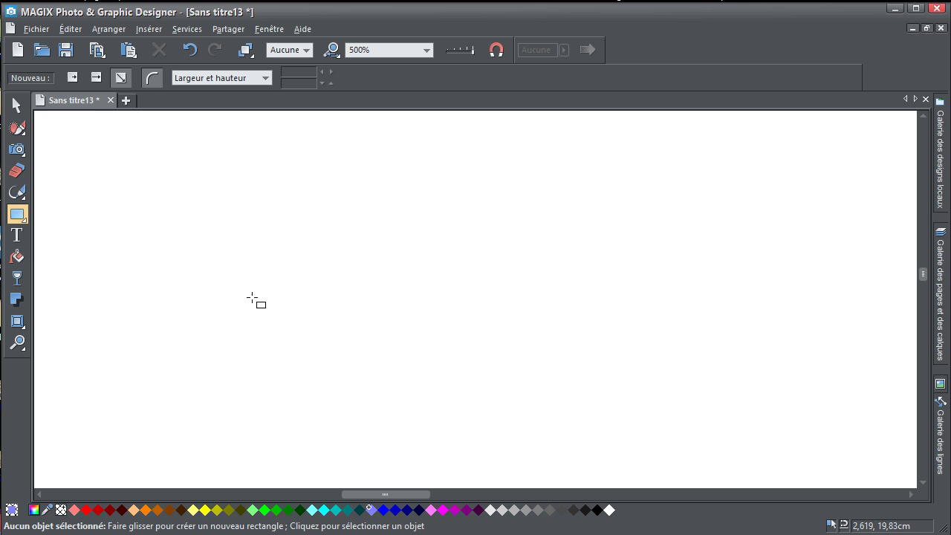
{"action": "left_click_drag", "start_coordinate": [160, 225], "coordinate": [449, 357]}
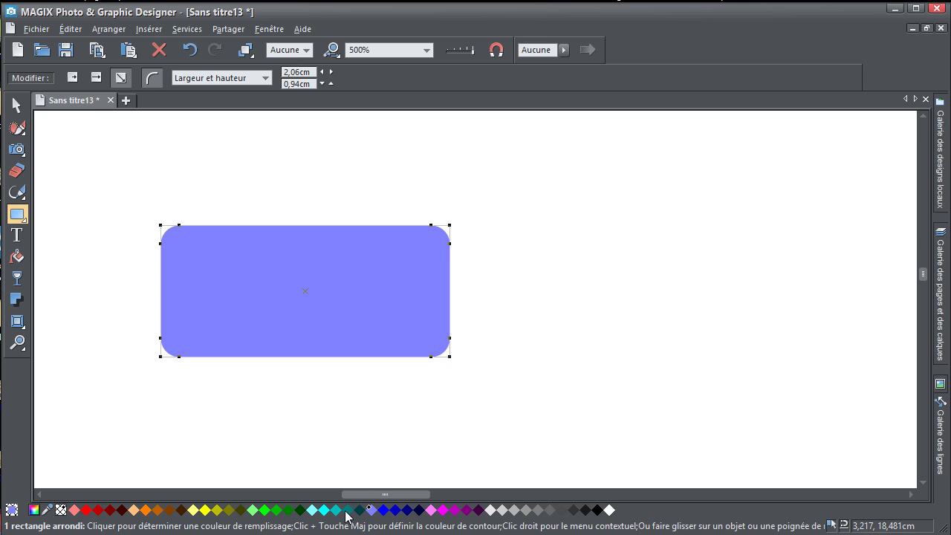
{"action": "left_click", "coordinate": [34, 510]}
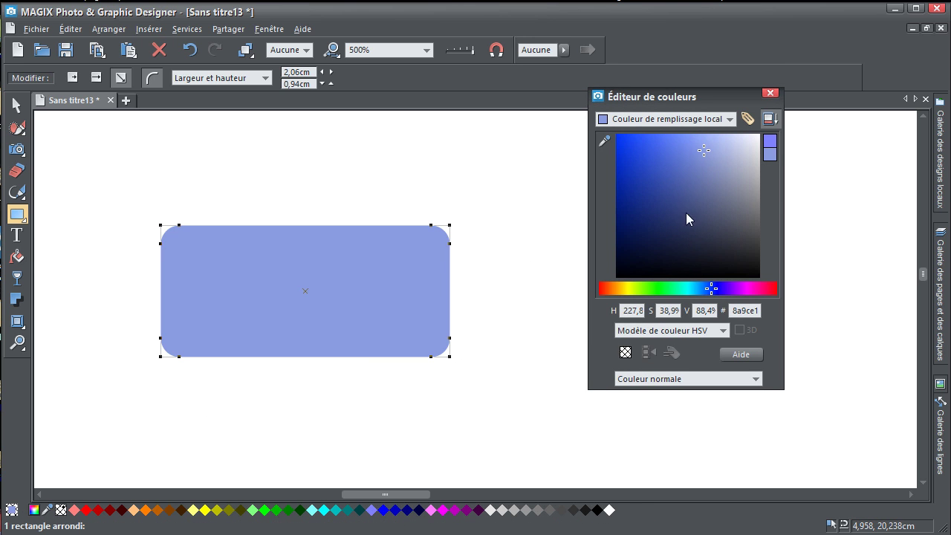
{"action": "left_click", "coordinate": [705, 289]}
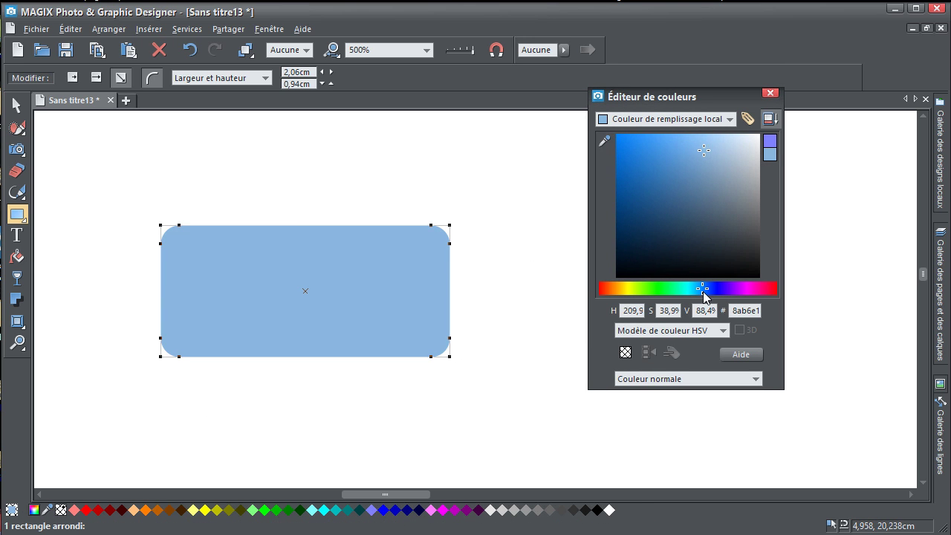
{"action": "left_click", "coordinate": [770, 93]}
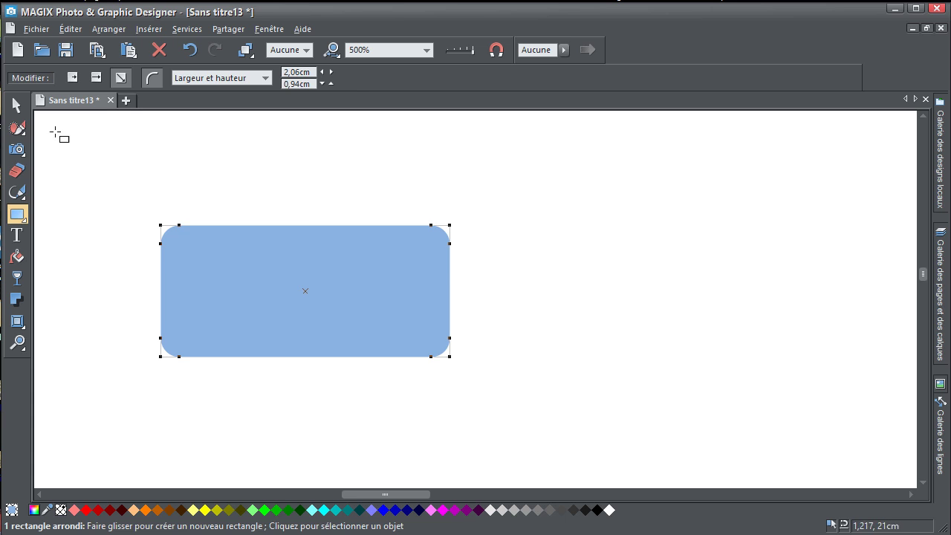
- Cross the rectangle with a copy rotated by 90° and shortened to about 1.1 cm, then narrow the original to about 1.5 cm
{"action": "left_click", "coordinate": [17, 107]}
{"action": "left_click", "coordinate": [223, 256]}
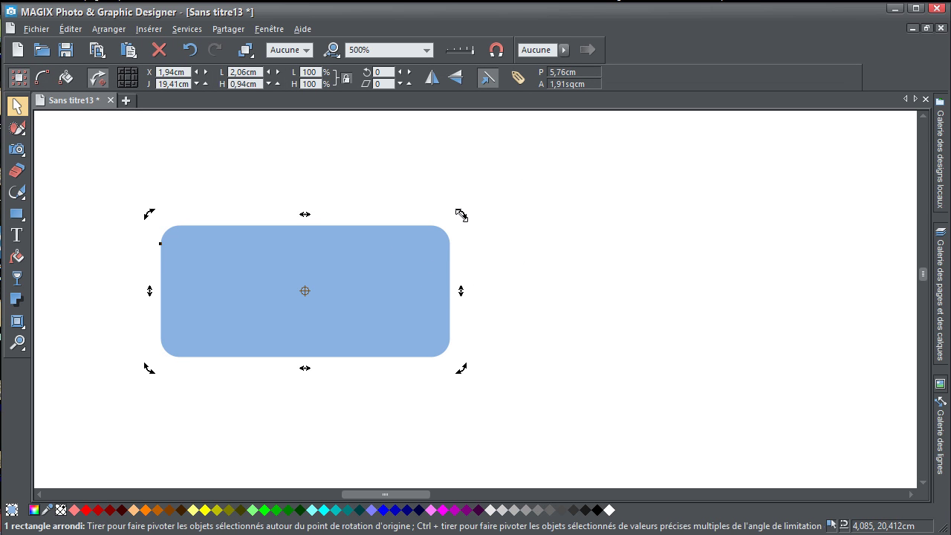
{"action": "left_click_drag", "start_coordinate": [461, 215], "coordinate": [349, 399]}
{"action": "left_click", "coordinate": [318, 195]}
{"action": "left_click_drag", "start_coordinate": [305, 135], "coordinate": [305, 201]}
{"action": "left_click_drag", "start_coordinate": [382, 291], "coordinate": [363, 291]}
{"action": "left_click", "coordinate": [365, 290]}
{"action": "left_click_drag", "start_coordinate": [460, 290], "coordinate": [423, 295]}
- Add the two crossed rectangles together into a single camera-body shape and shift it slightly upward
{"action": "left_click", "coordinate": [276, 281], "text": "shift"}
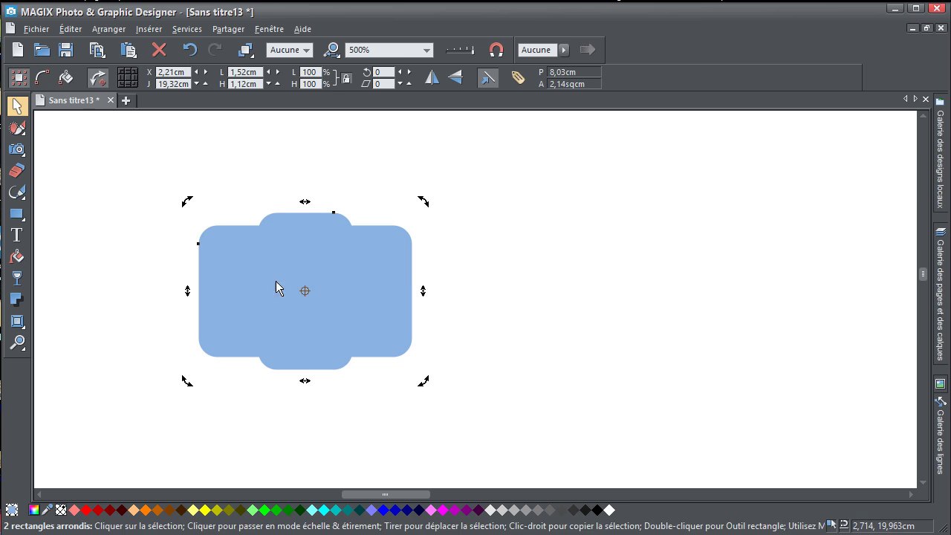
{"action": "right_click", "coordinate": [265, 262]}
{"action": "mouse_move", "coordinate": [335, 468]}
{"action": "left_click", "coordinate": [487, 468]}
{"action": "left_click_drag", "start_coordinate": [311, 279], "coordinate": [314, 260]}
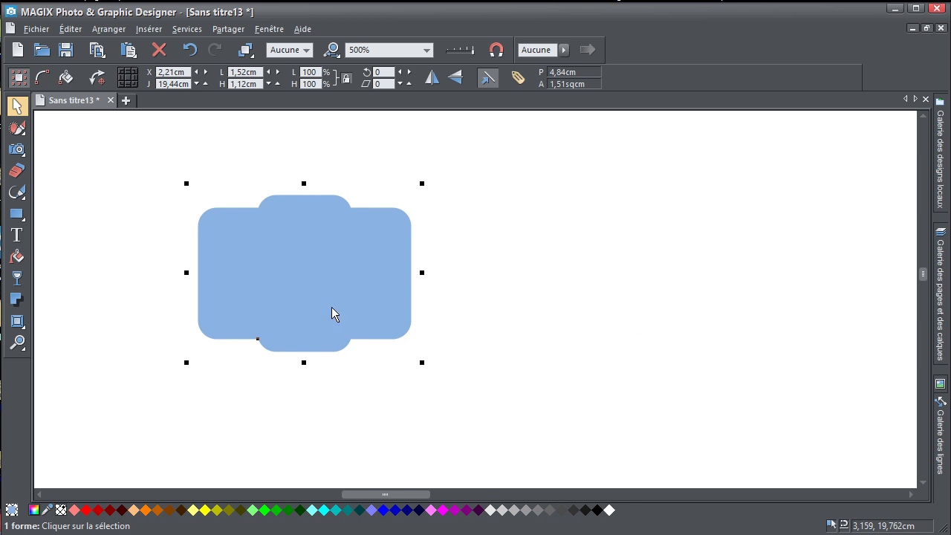
- Draw a dark grey circle about 0.33 cm wide on the camera body and give it a thick white outline
{"action": "left_click", "coordinate": [16, 214]}
{"action": "left_click_drag", "start_coordinate": [301, 285], "coordinate": [323, 292]}
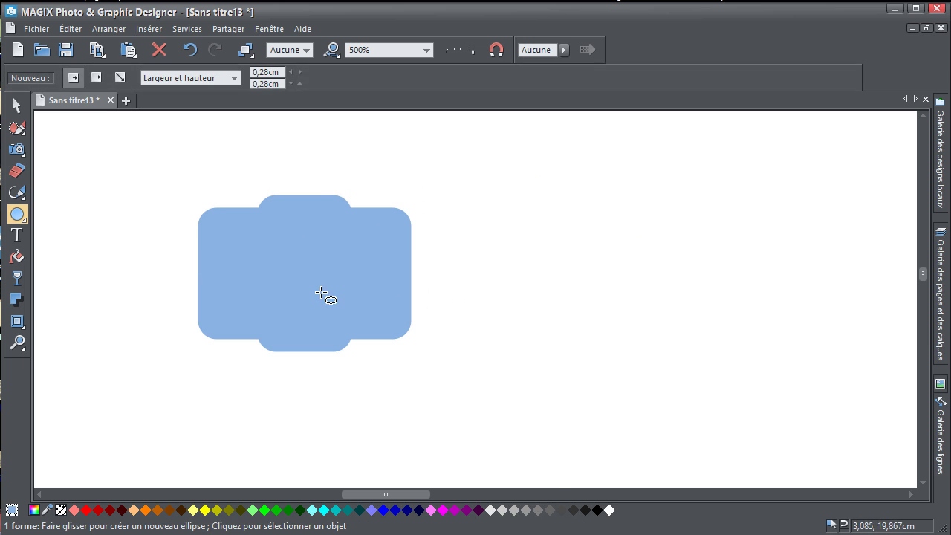
{"action": "left_click", "coordinate": [573, 510]}
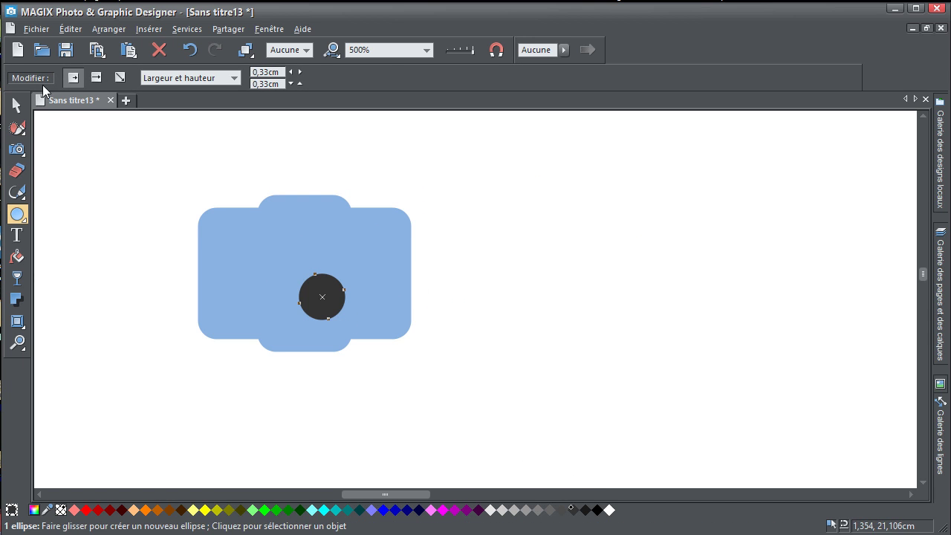
{"action": "left_click", "coordinate": [16, 105]}
{"action": "left_click_drag", "start_coordinate": [330, 304], "coordinate": [318, 288]}
{"action": "right_click", "coordinate": [610, 510]}
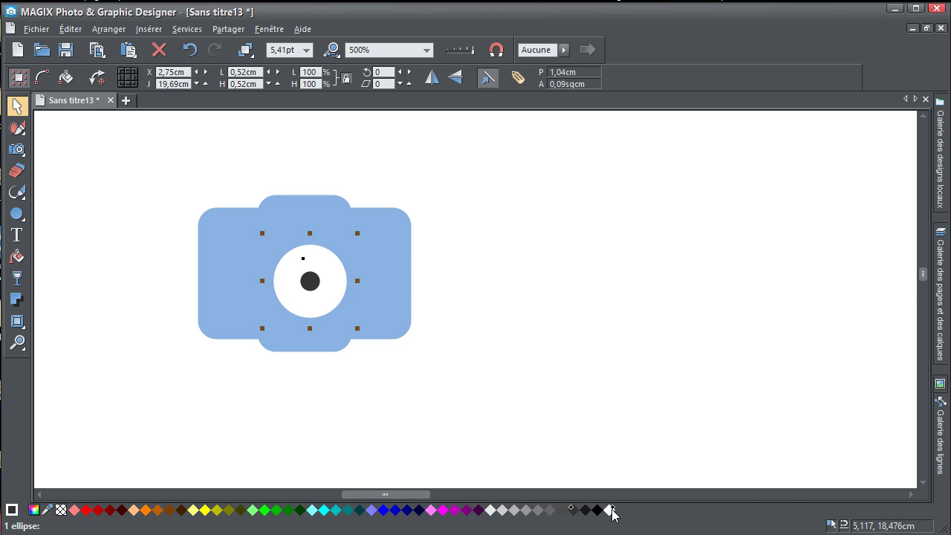
- Remove the lens circle's fill, set its outline to 4 pt and place it slightly lower on the body
{"action": "left_click", "coordinate": [61, 510]}
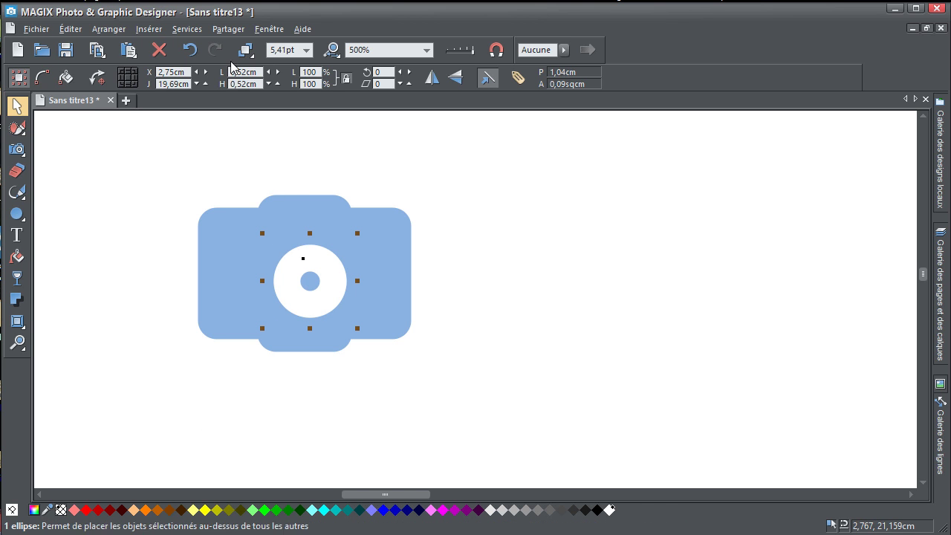
{"action": "left_click", "coordinate": [306, 50]}
{"action": "left_click", "coordinate": [289, 112]}
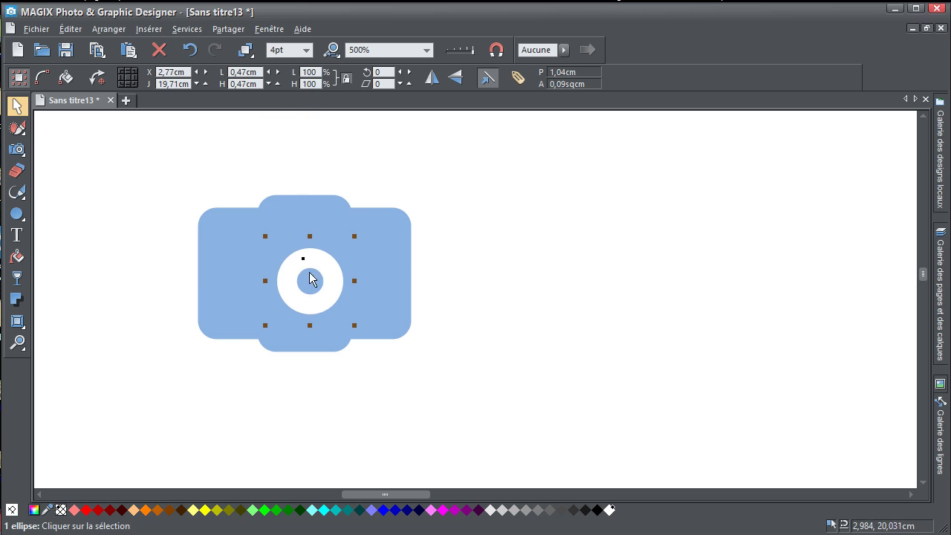
{"action": "left_click_drag", "start_coordinate": [328, 275], "coordinate": [324, 286]}
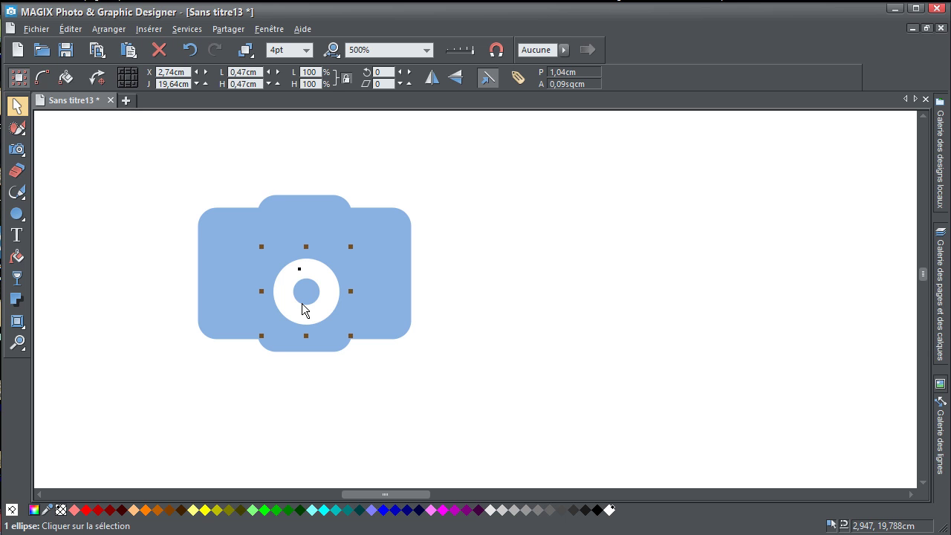
- Draw a circle about 0.5 cm wide beside the camera body, with no outline and a light grey fill
{"action": "left_click", "coordinate": [16, 213]}
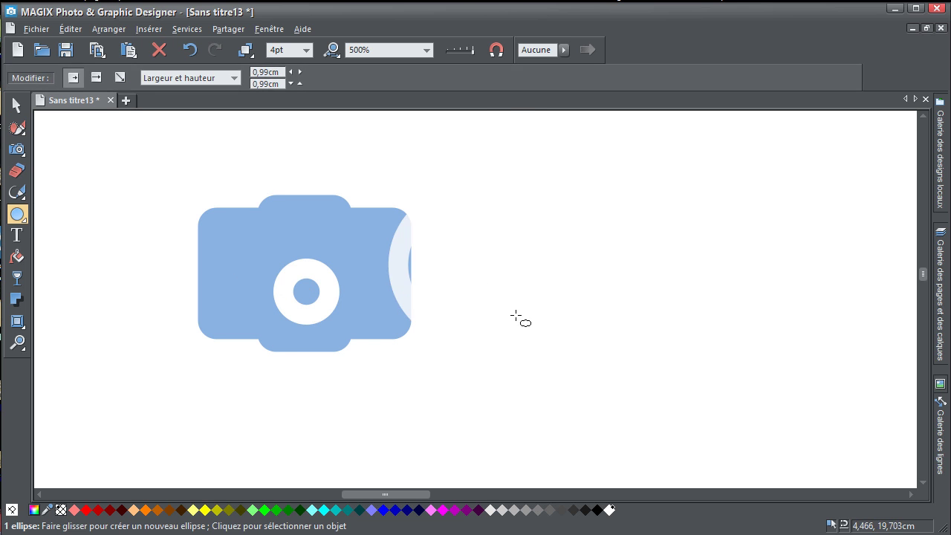
{"action": "left_click", "coordinate": [536, 509]}
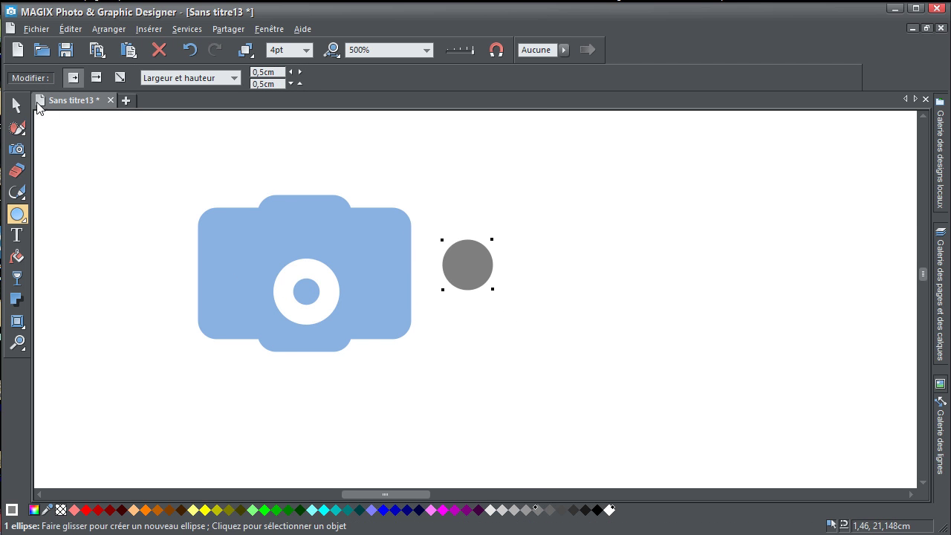
{"action": "left_click", "coordinate": [17, 105]}
{"action": "left_click_drag", "start_coordinate": [497, 294], "coordinate": [525, 335]}
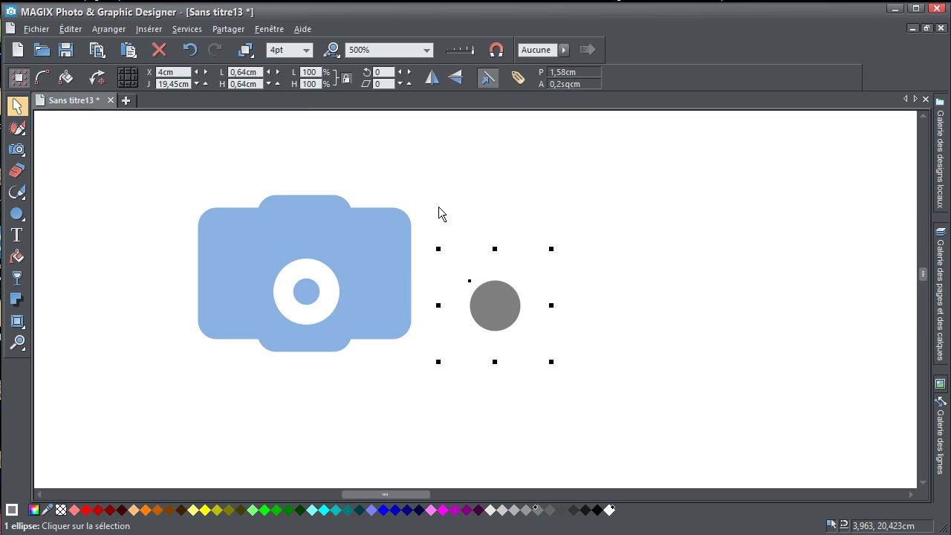
{"action": "left_click", "coordinate": [306, 50]}
{"action": "left_click", "coordinate": [282, 64]}
{"action": "left_click", "coordinate": [500, 509]}
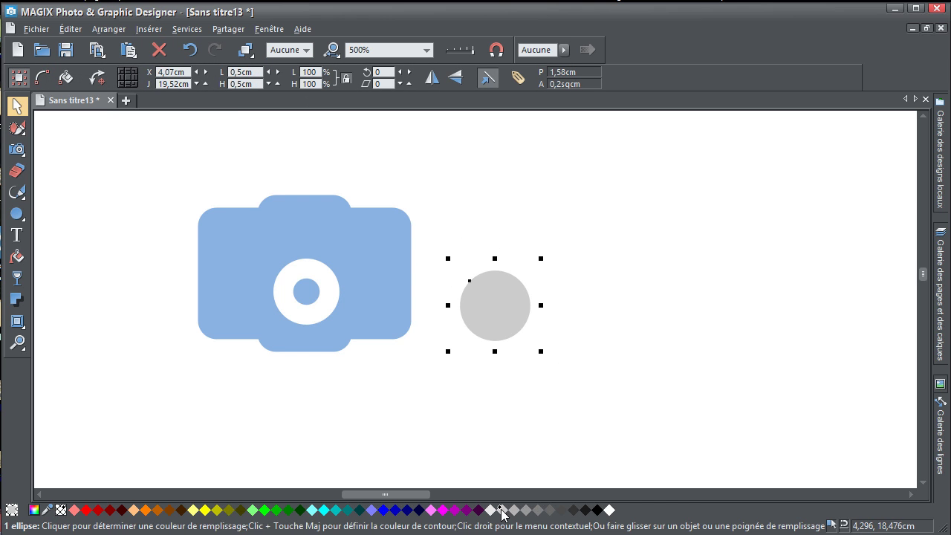
{"action": "left_click_drag", "start_coordinate": [490, 319], "coordinate": [506, 310]}
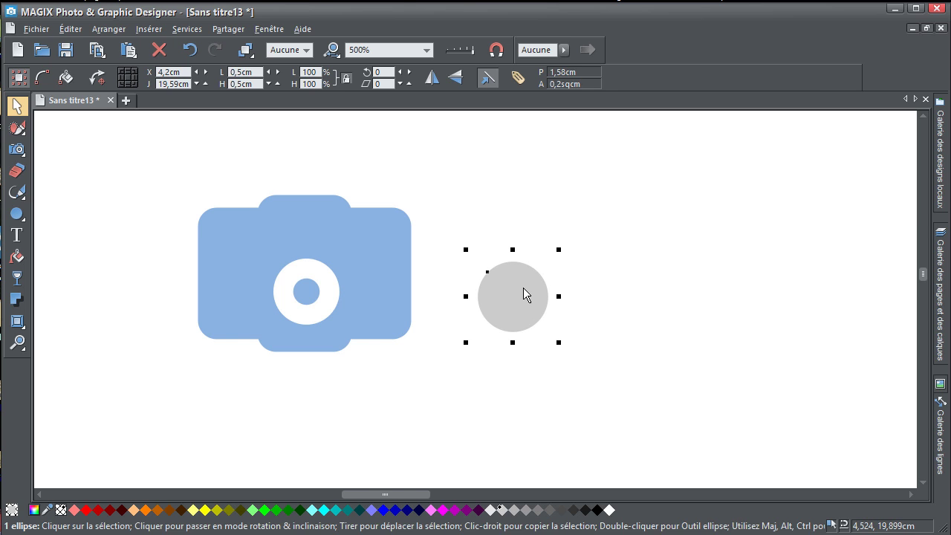
- Add a concentric darker grey copy about 0.3 cm wide and subtract it from the light grey circle to form a ring
{"action": "left_click_drag", "start_coordinate": [558, 249], "coordinate": [524, 278]}
{"action": "left_click", "coordinate": [524, 278]}
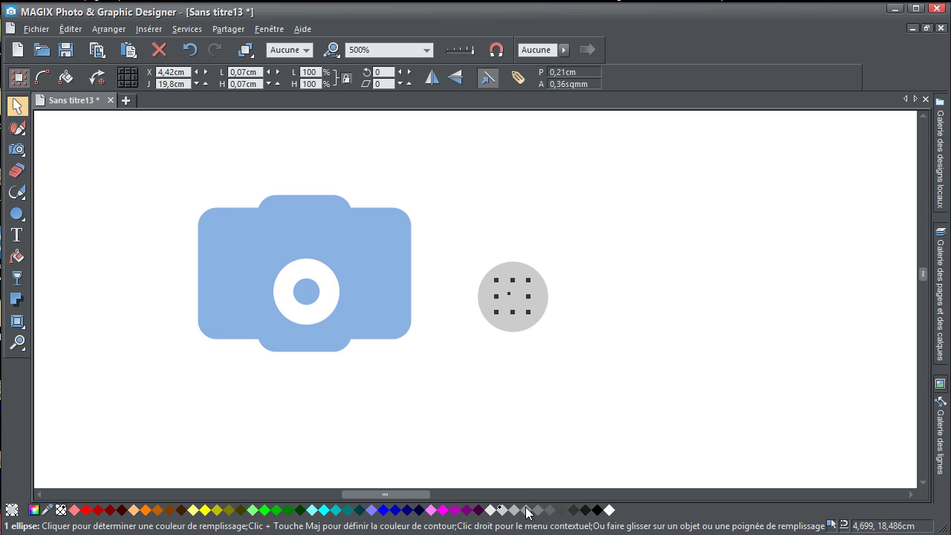
{"action": "left_click_drag", "start_coordinate": [528, 280], "coordinate": [546, 270]}
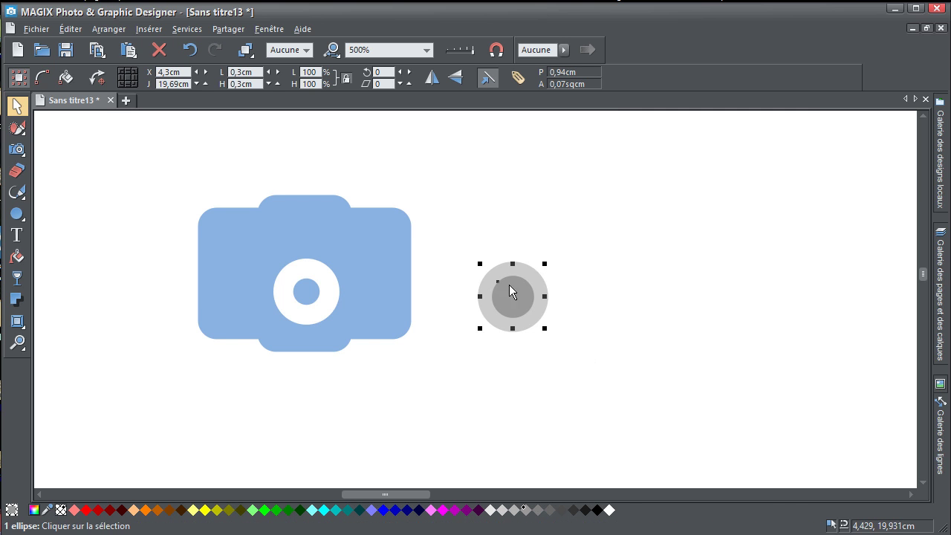
{"action": "left_click", "coordinate": [528, 278], "text": "shift"}
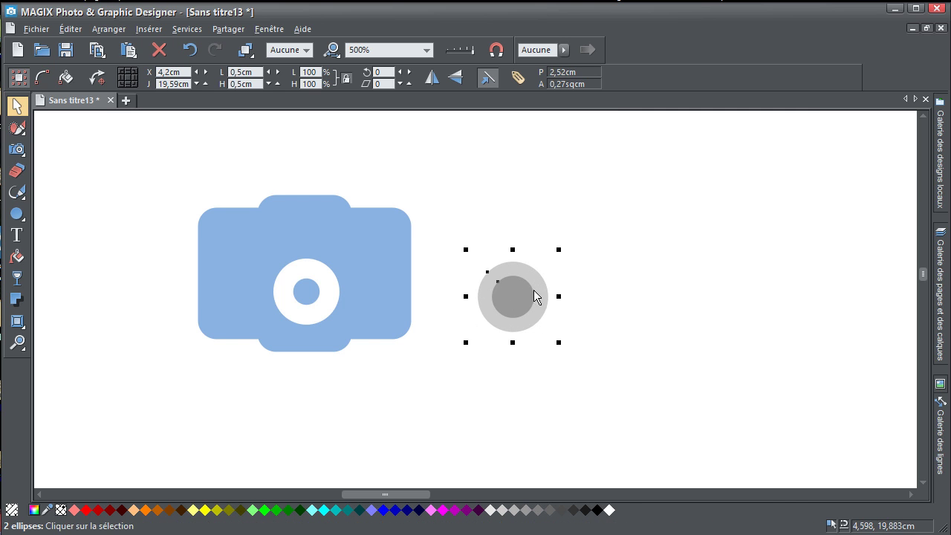
{"action": "right_click", "coordinate": [519, 291]}
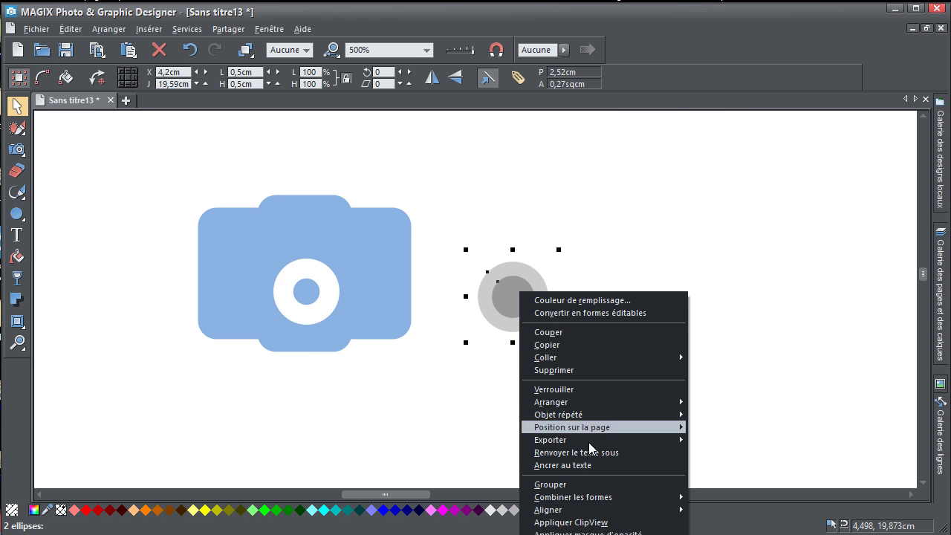
{"action": "mouse_move", "coordinate": [586, 503]}
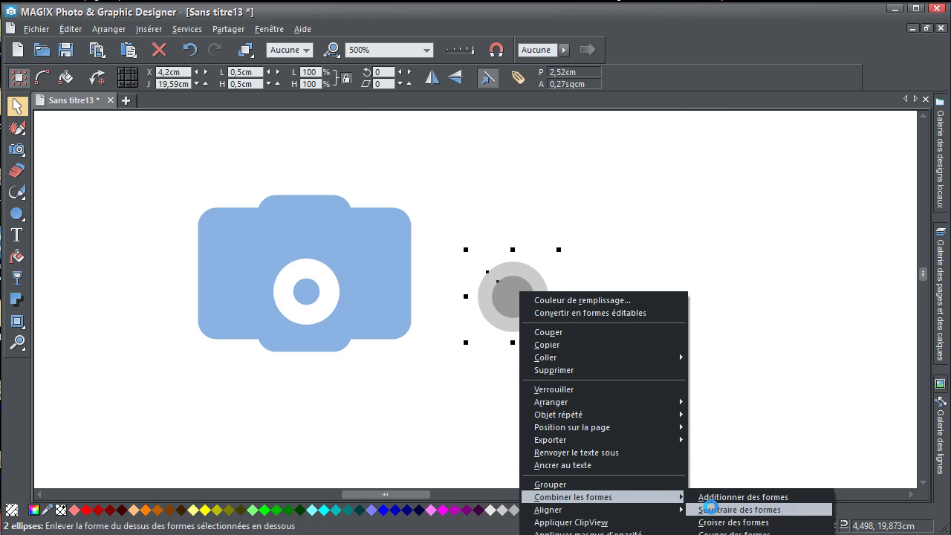
{"action": "left_click", "coordinate": [698, 509]}
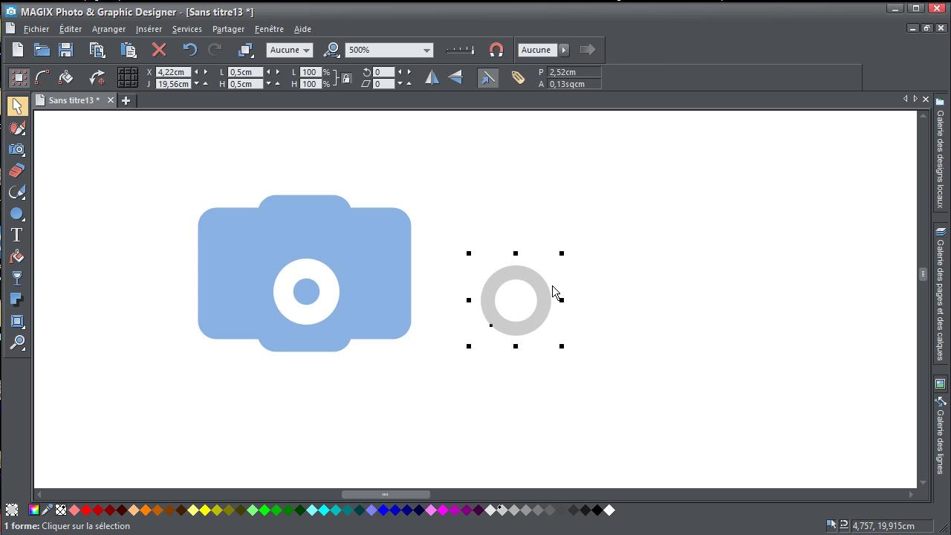
- Replace the outlined lens circle with the grey ring, filled white and enlarged to about 0.64 cm on the camera body
{"action": "left_click", "coordinate": [331, 295]}
{"action": "key", "text": "Delete"}
{"action": "left_click_drag", "start_coordinate": [491, 328], "coordinate": [289, 317]}
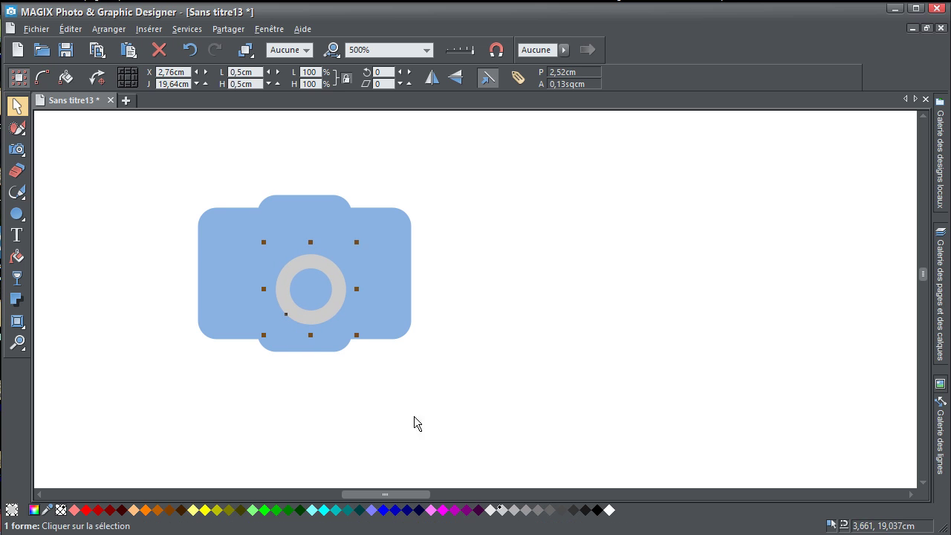
{"action": "left_click", "coordinate": [609, 510]}
{"action": "left_click_drag", "start_coordinate": [308, 318], "coordinate": [304, 323]}
{"action": "left_click_drag", "start_coordinate": [354, 247], "coordinate": [340, 268]}
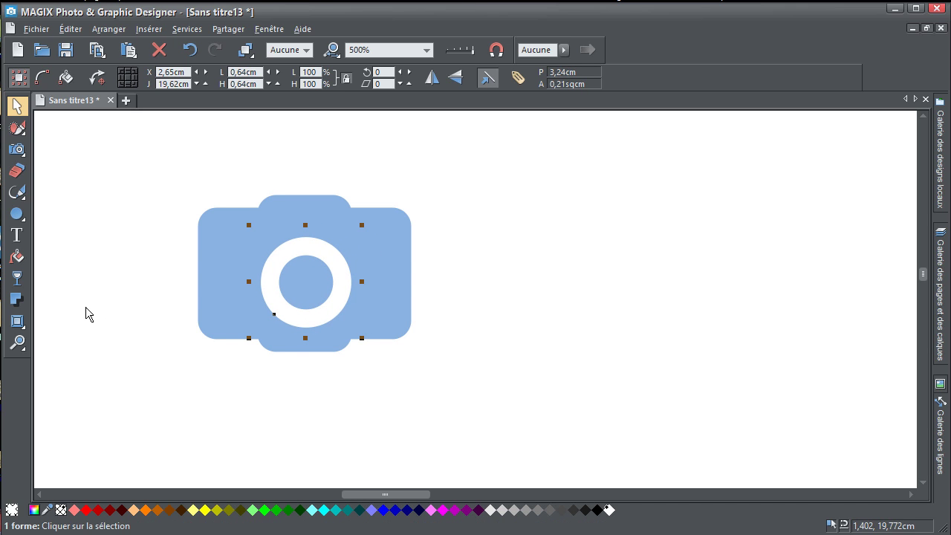
- Draw a light orange rounded rectangle about 2.97 cm wide and 0.93 cm high and send it behind the camera
{"action": "left_click", "coordinate": [17, 214]}
{"action": "left_click", "coordinate": [49, 217]}
{"action": "left_click_drag", "start_coordinate": [111, 250], "coordinate": [152, 316]}
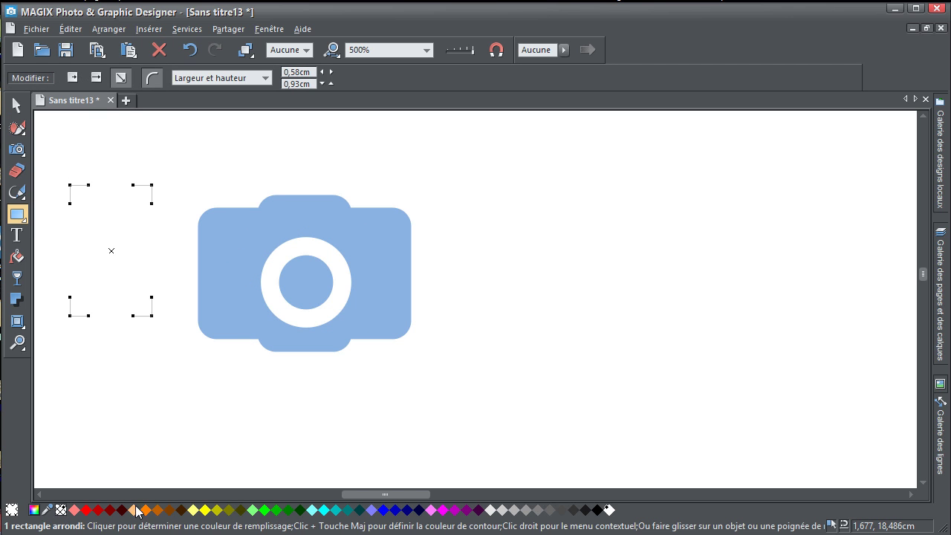
{"action": "left_click", "coordinate": [141, 512]}
{"action": "left_click", "coordinate": [17, 105]}
{"action": "left_click_drag", "start_coordinate": [161, 251], "coordinate": [500, 264]}
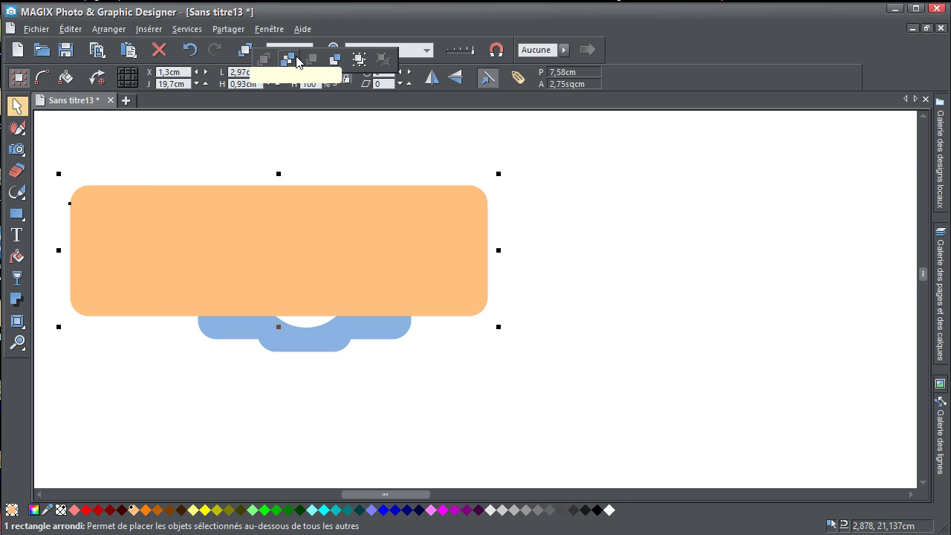
{"action": "left_click", "coordinate": [246, 50]}
- Try removing the fill colour from the white lens ring
{"action": "left_click", "coordinate": [289, 250]}
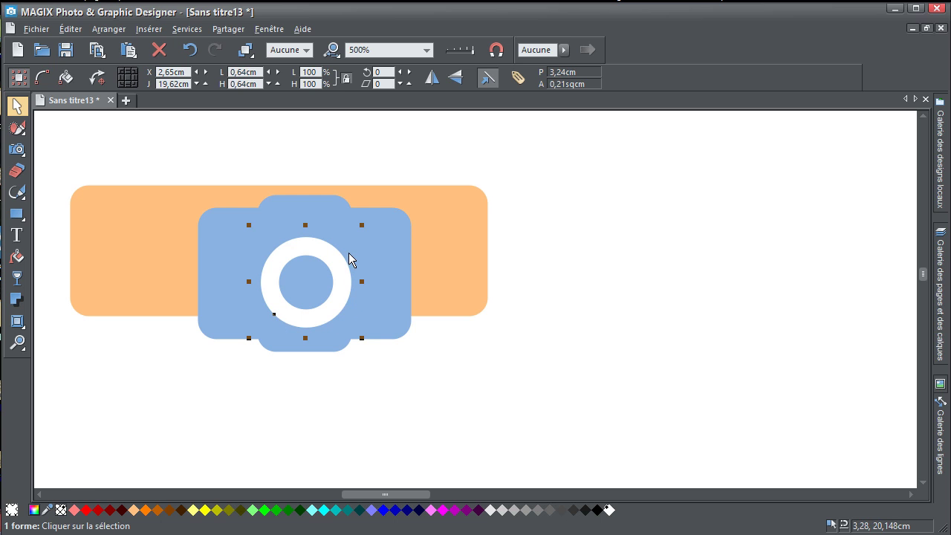
{"action": "left_click", "coordinate": [62, 510]}
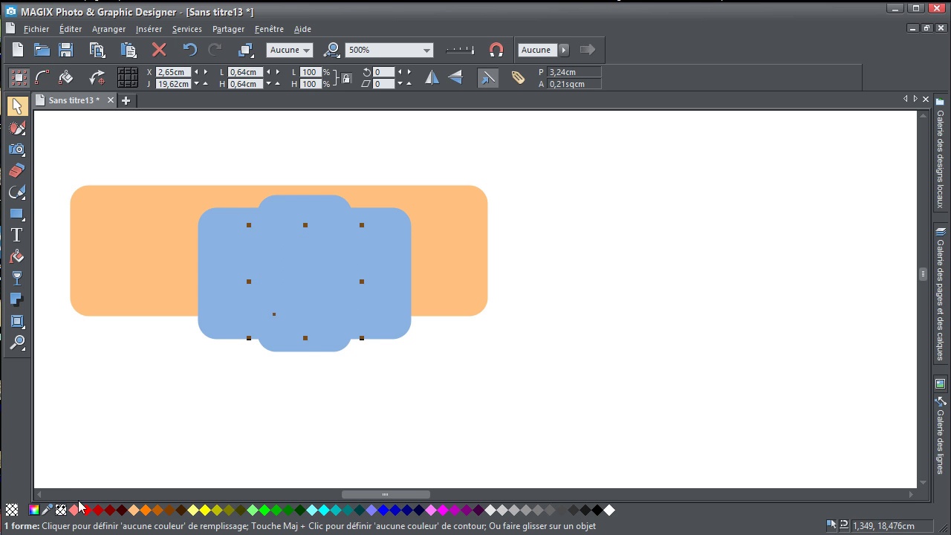
{"action": "key", "text": "ctrl+z"}
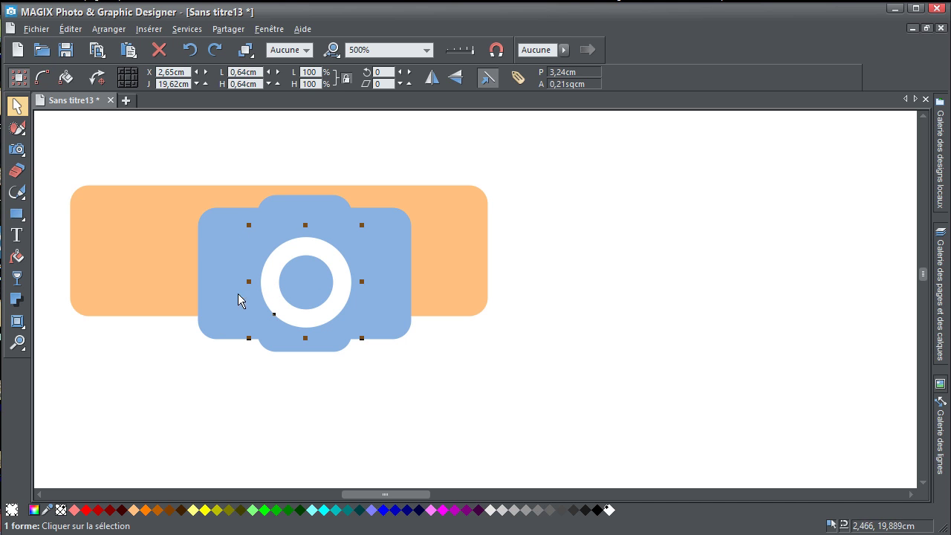
- Subtract the white ring from the camera body and move the resulting shape over the orange background
{"action": "left_click", "coordinate": [222, 235], "text": "shift"}
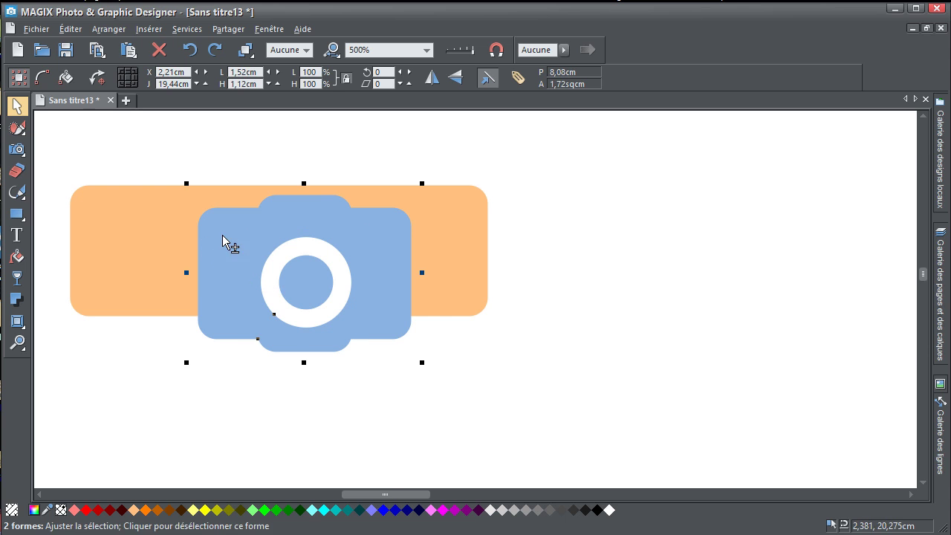
{"action": "right_click", "coordinate": [245, 229]}
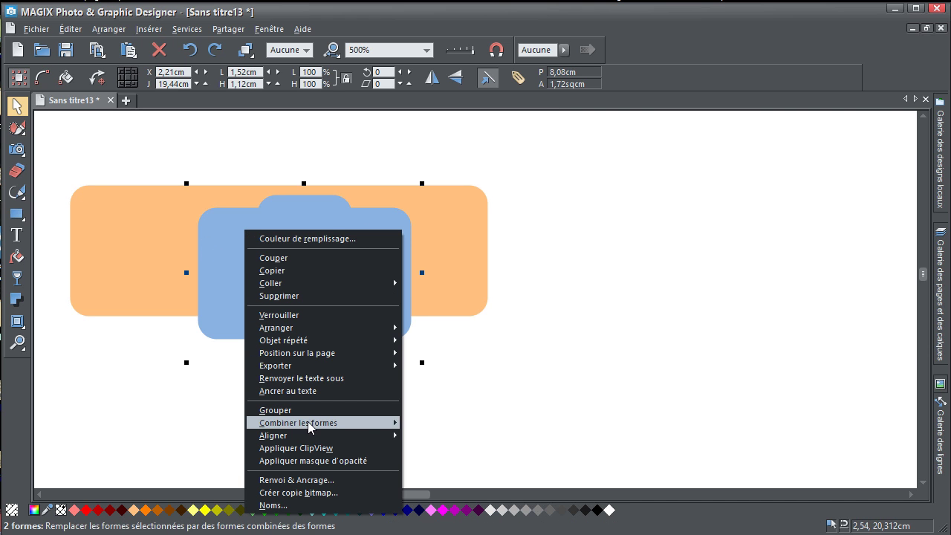
{"action": "mouse_move", "coordinate": [309, 423]}
{"action": "left_click", "coordinate": [437, 437]}
{"action": "left_click_drag", "start_coordinate": [377, 318], "coordinate": [392, 290]}
- Delete the orange rectangle and move the finished camera shape across the page
{"action": "left_click", "coordinate": [168, 261]}
{"action": "key", "text": "Delete"}
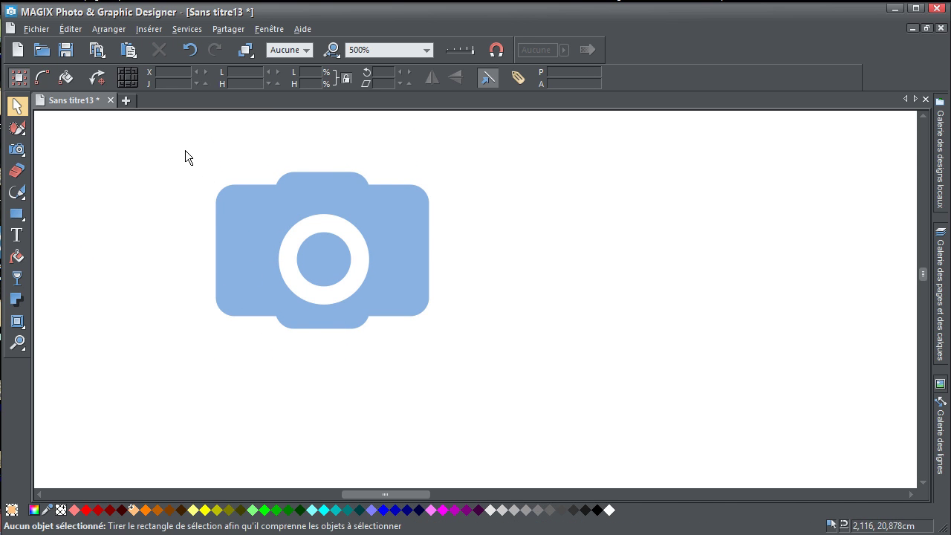
{"action": "left_click_drag", "start_coordinate": [183, 149], "coordinate": [475, 364]}
{"action": "left_click_drag", "start_coordinate": [402, 274], "coordinate": [331, 266]}
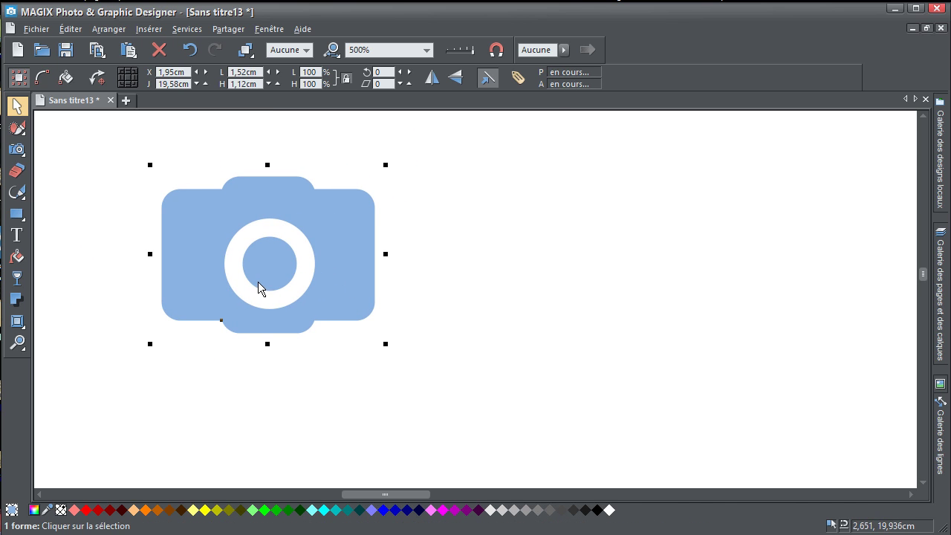